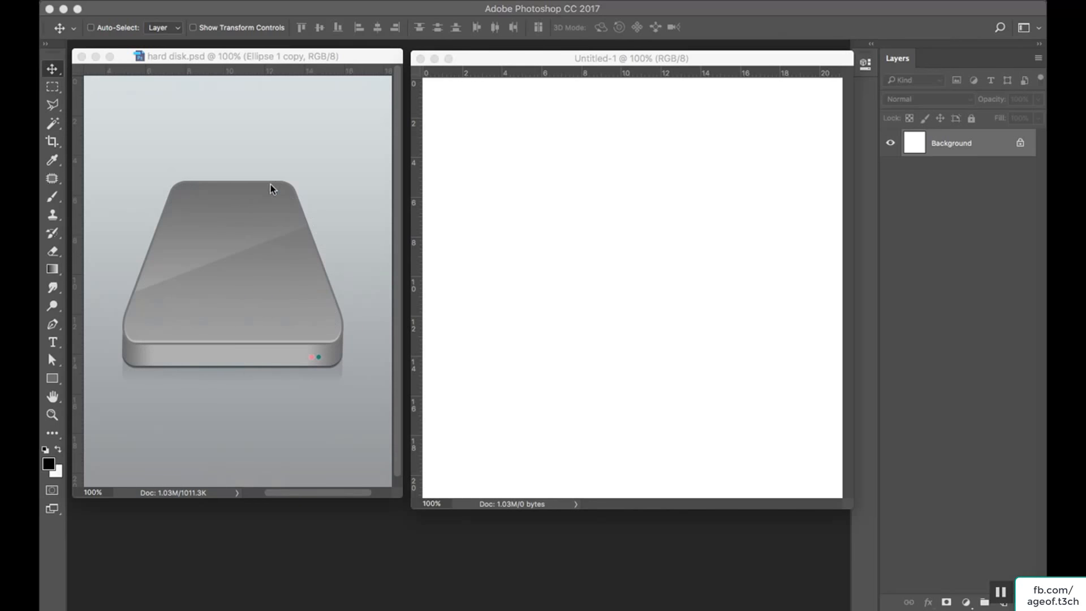
- Draw a rounded rectangle about 317 by 310 px with a 20 px corner radius in the Untitled-1 document
left_click(344, 219)
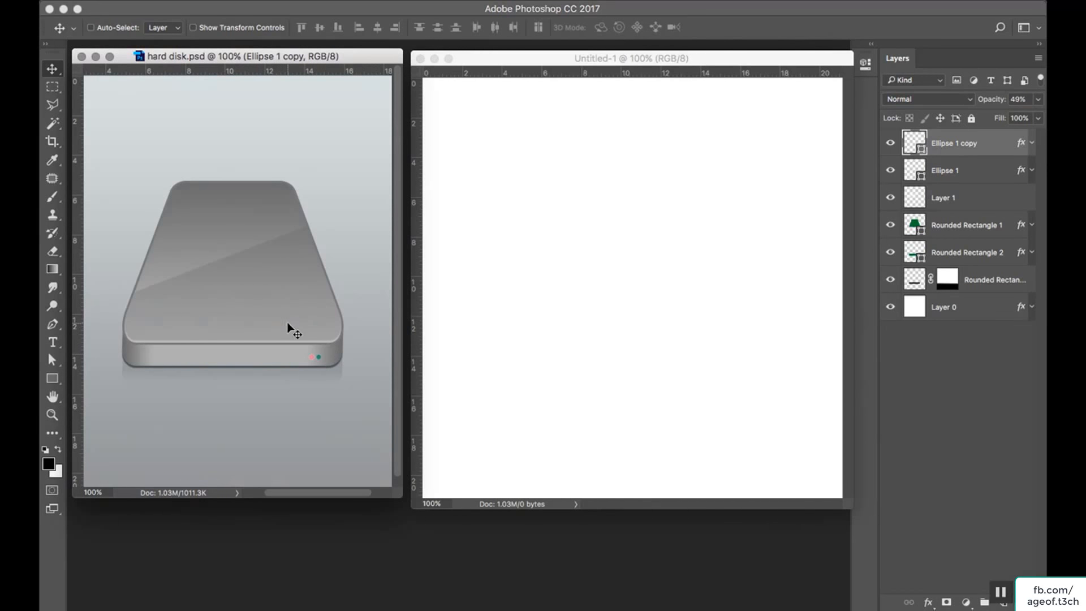
left_click(633, 289)
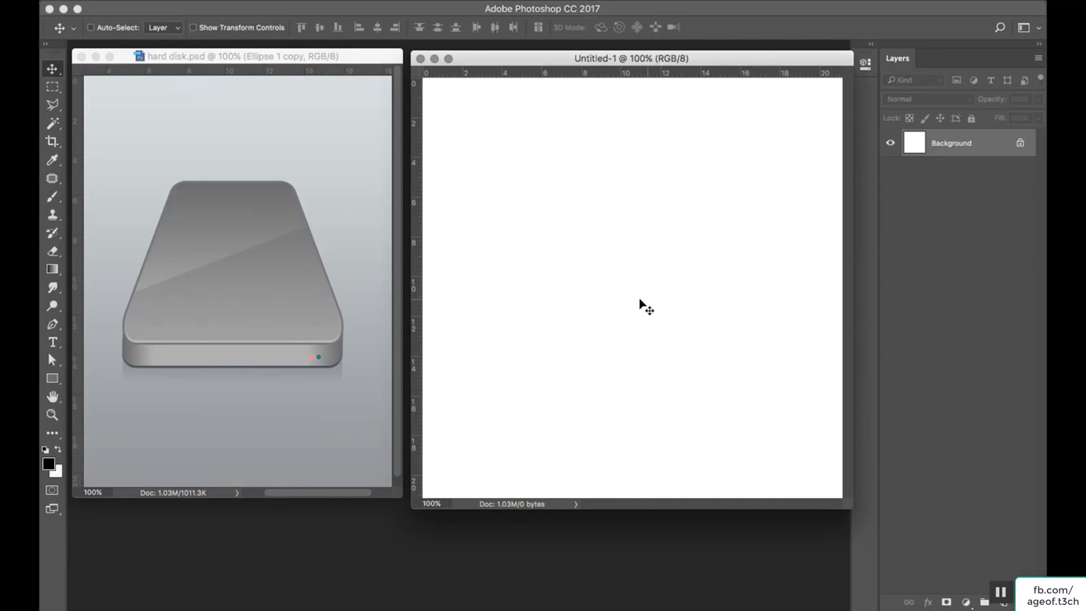
left_click(48, 376)
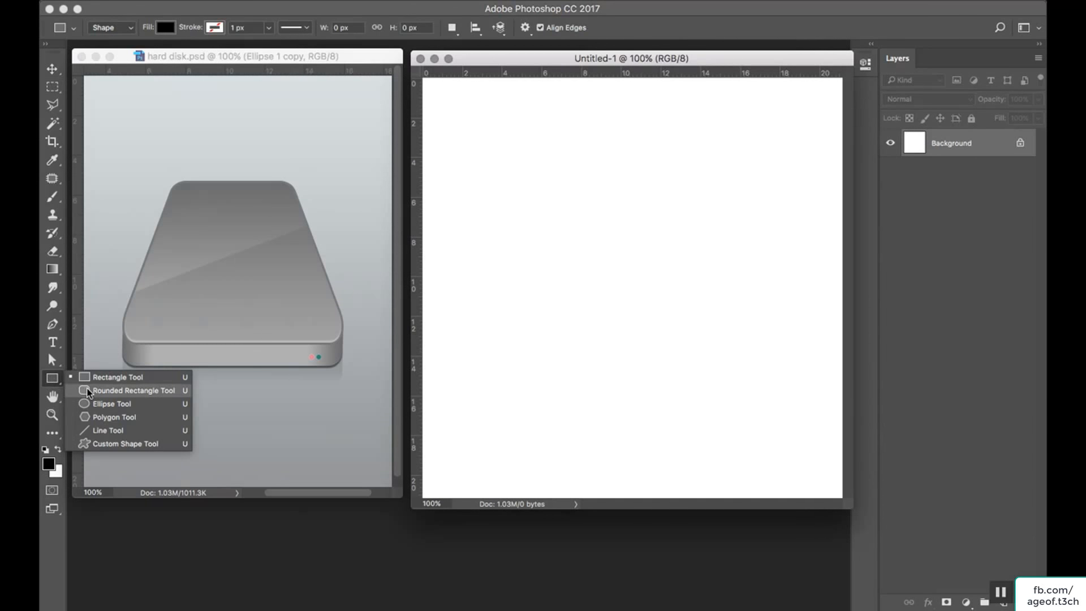
left_click(88, 391)
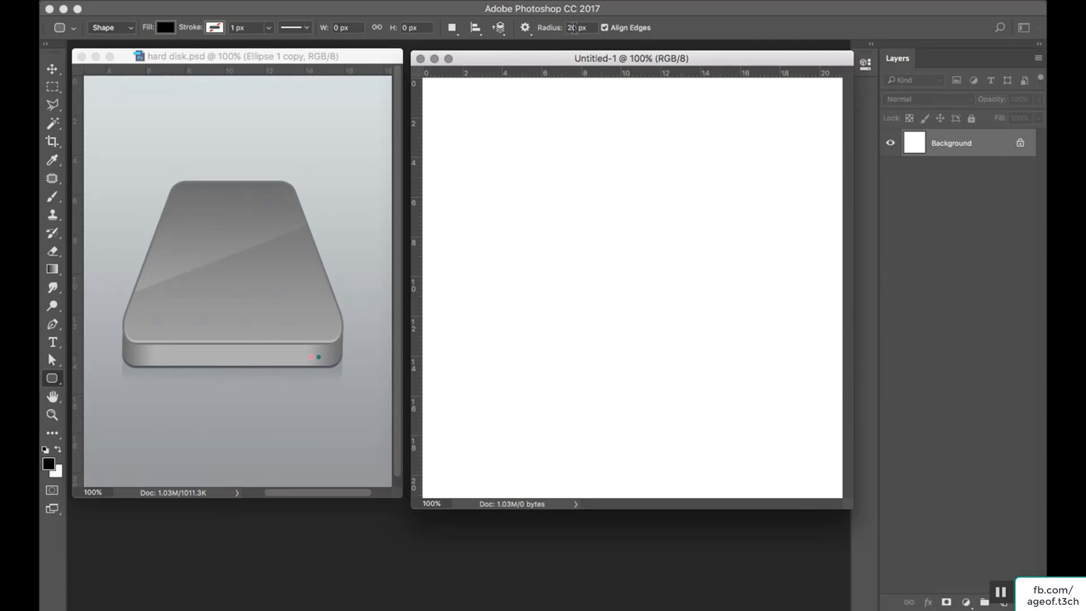
left_click_drag(529, 142, 750, 358)
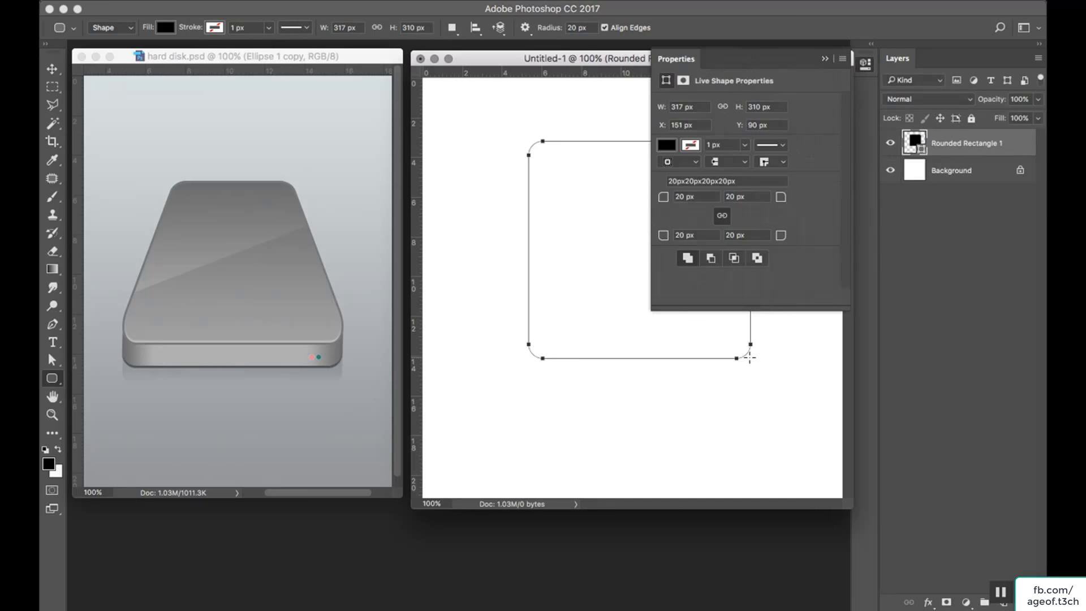
left_click(827, 59)
- Reposition the black rounded rectangle and transform it into a trapezoid with a narrower upper edge, matching the reference drive's lid
left_click(52, 69)
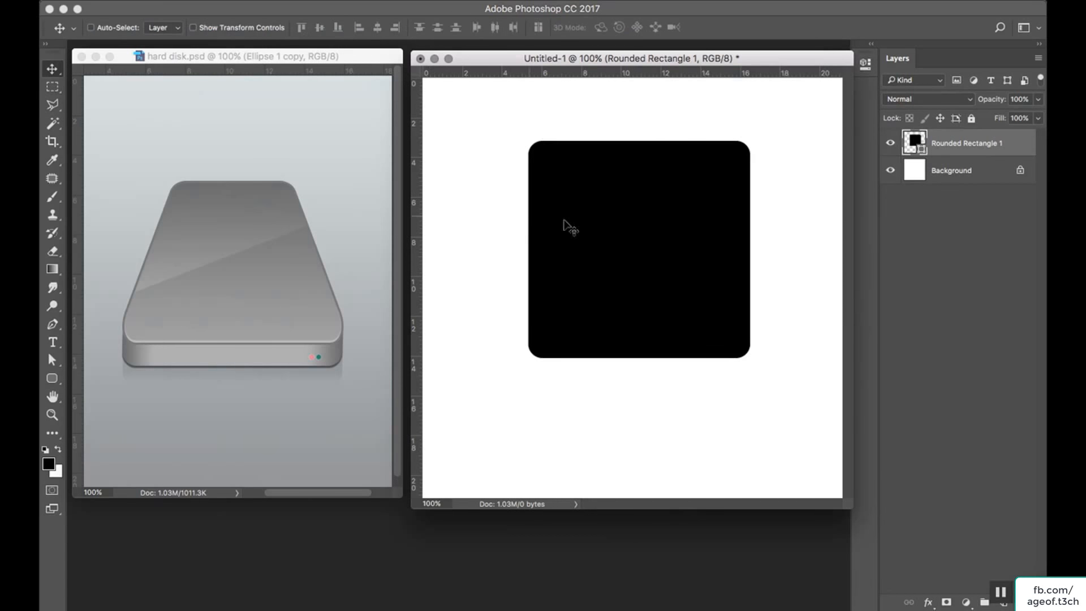
left_click_drag(564, 220, 622, 271)
key("super+t")
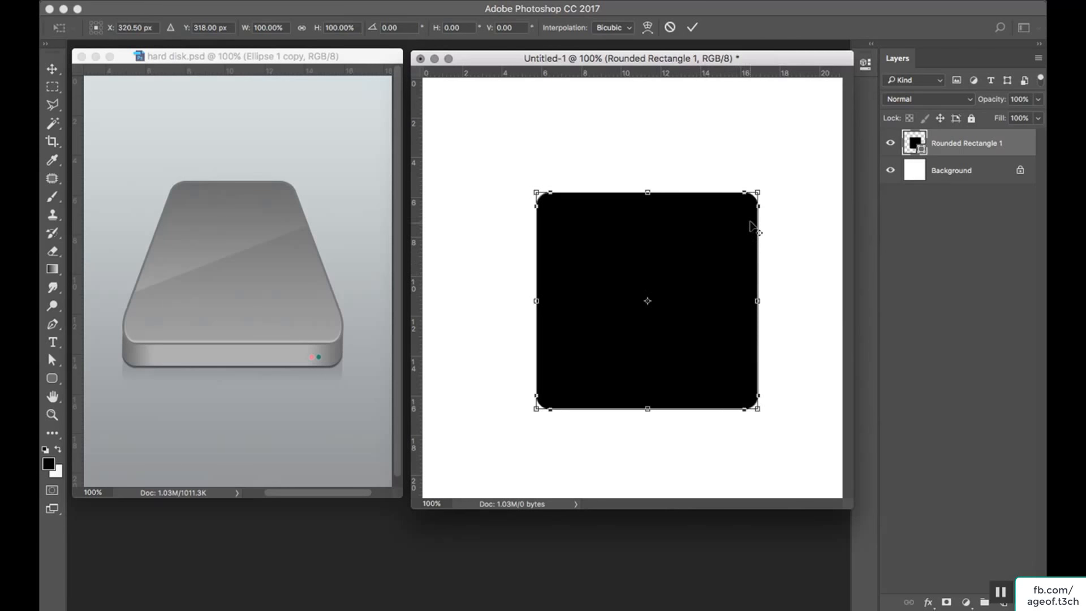
left_click_drag(757, 194, 647, 209)
left_click_drag(667, 308, 648, 271)
key("Return")
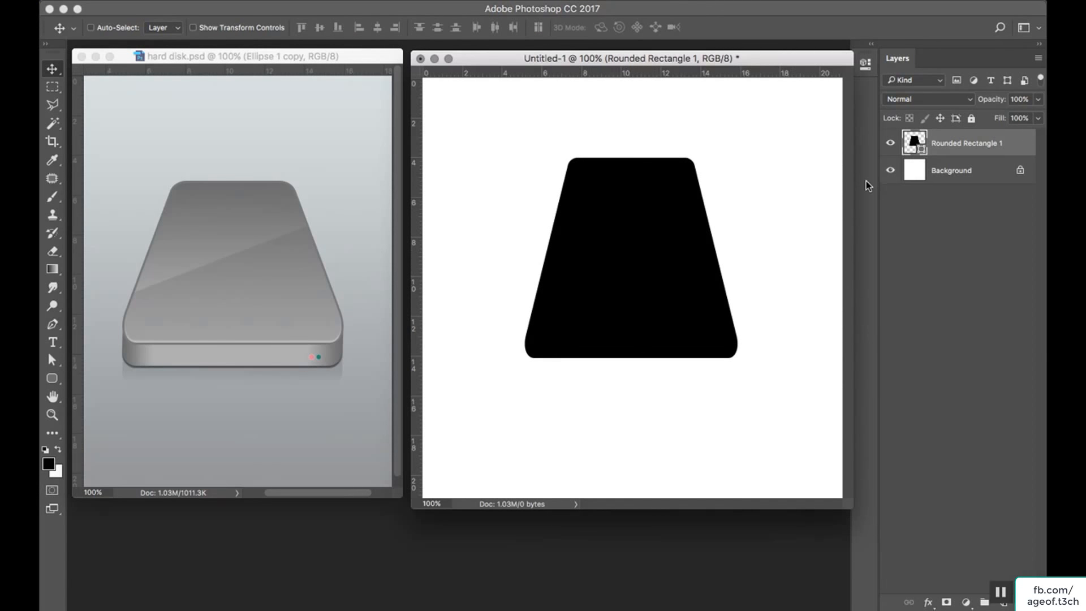
- Add a linear Gradient Overlay to the trapezoid with stop colour b4b5b5 at 0% and 7b7d7d at 100%
double_click(1009, 145)
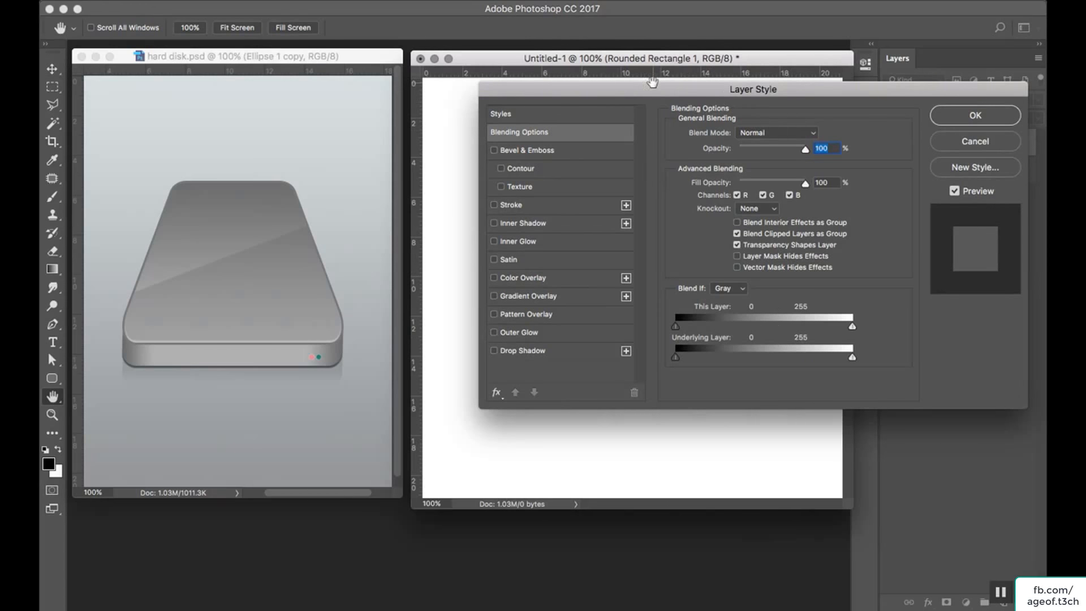
left_click_drag(617, 88, 877, 129)
left_click(792, 335)
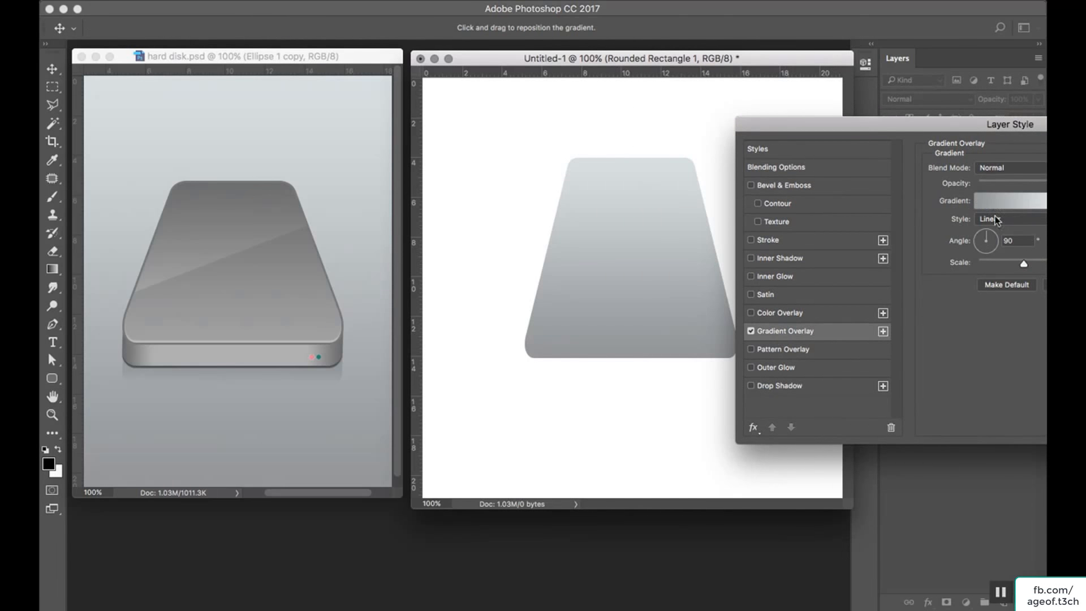
left_click(1018, 204)
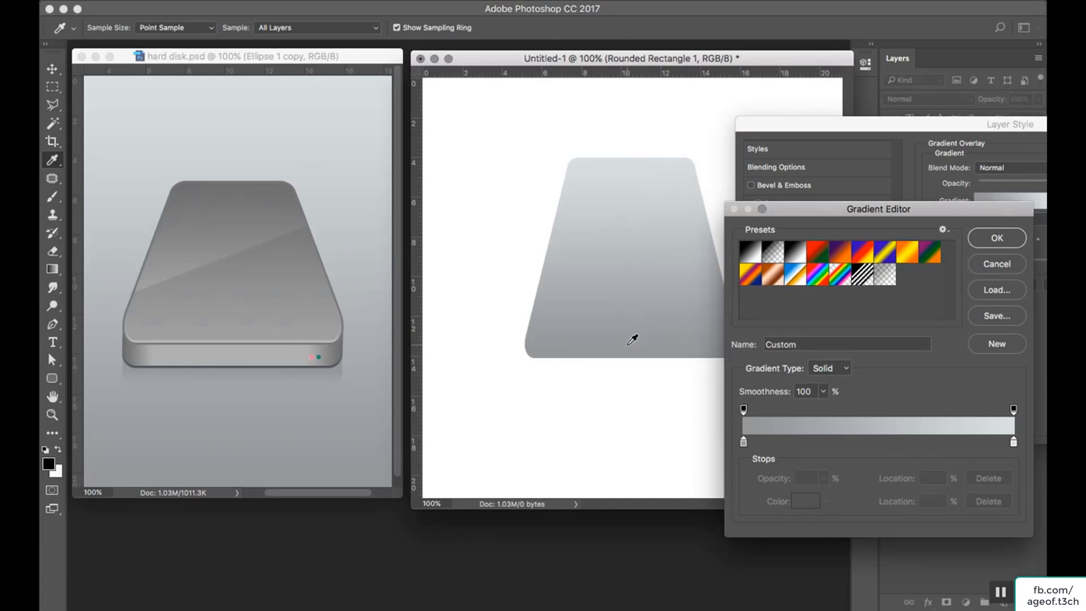
double_click(1014, 445)
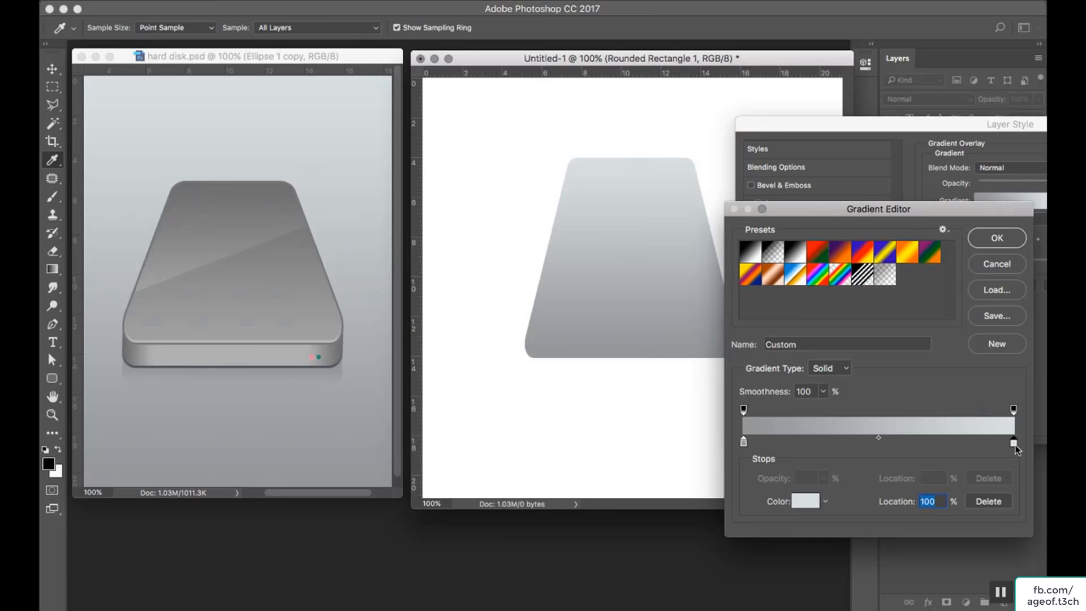
left_click(657, 249)
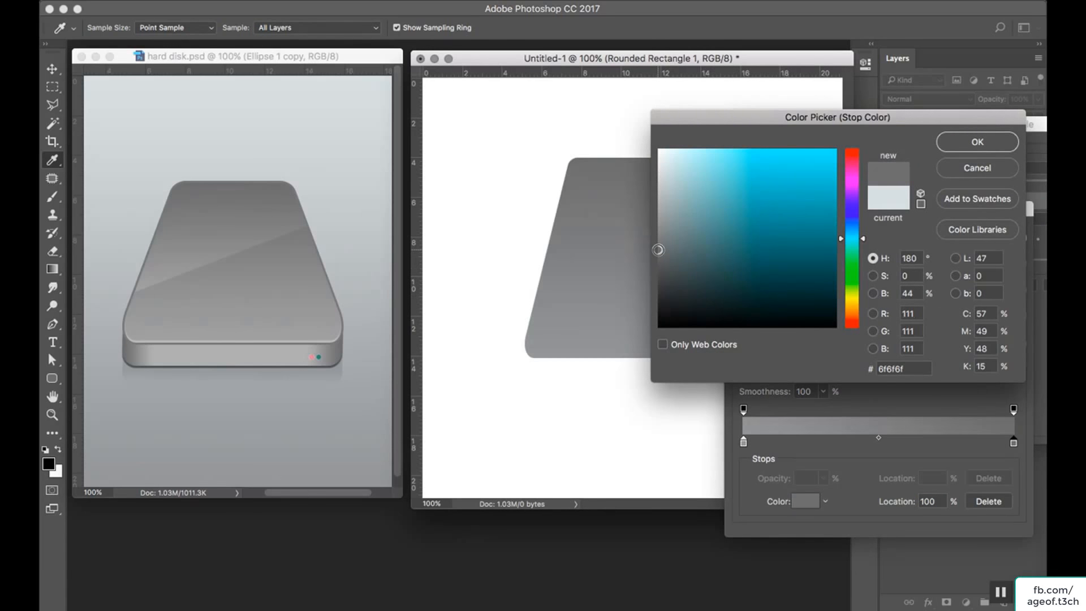
left_click_drag(658, 249, 657, 234)
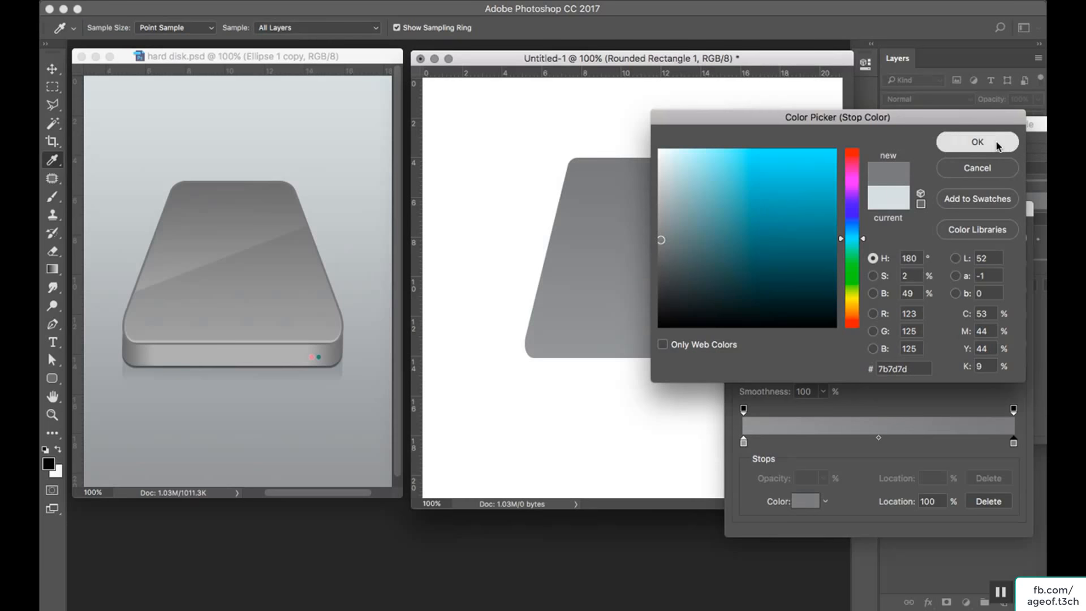
left_click(977, 142)
double_click(744, 442)
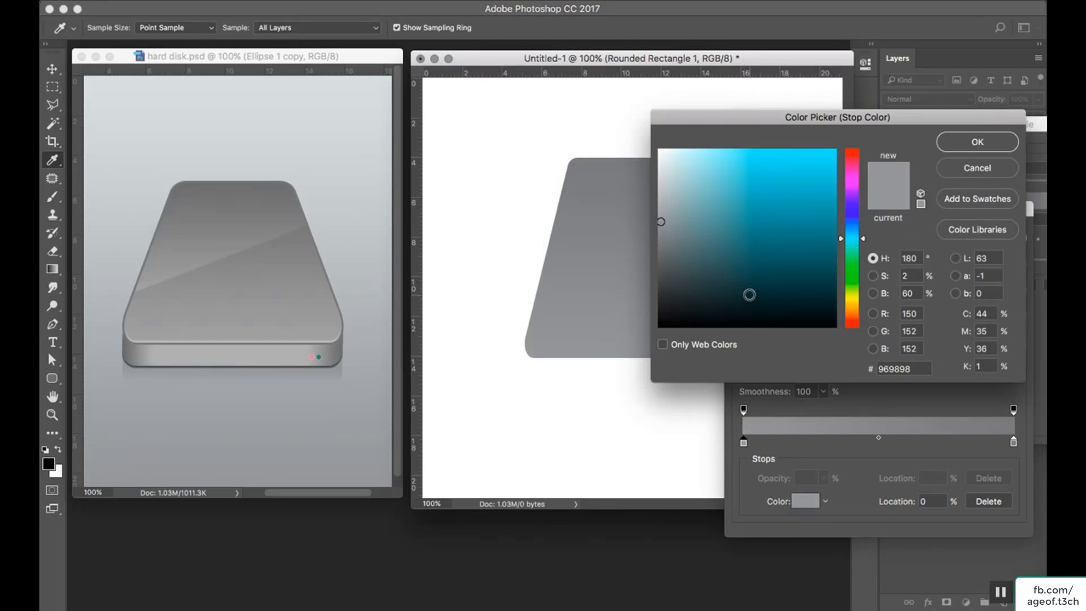
left_click(659, 200)
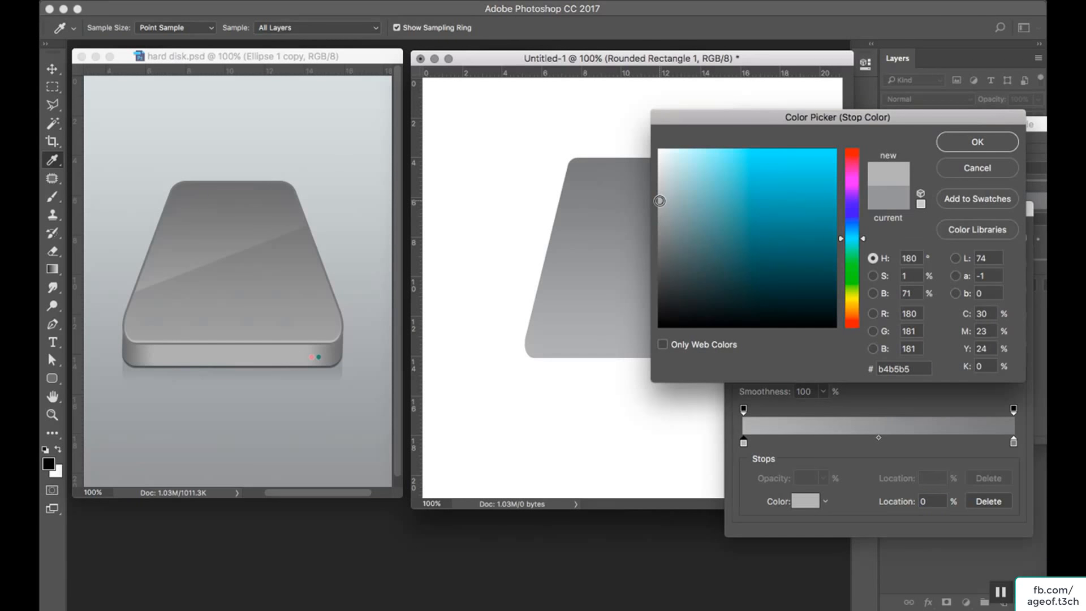
left_click(984, 144)
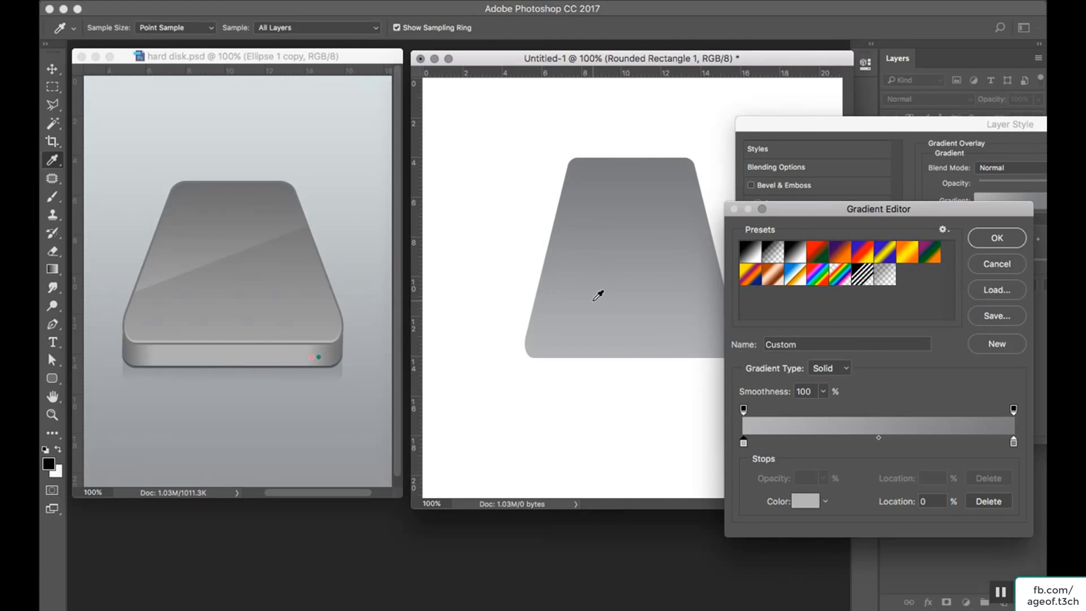
left_click(998, 238)
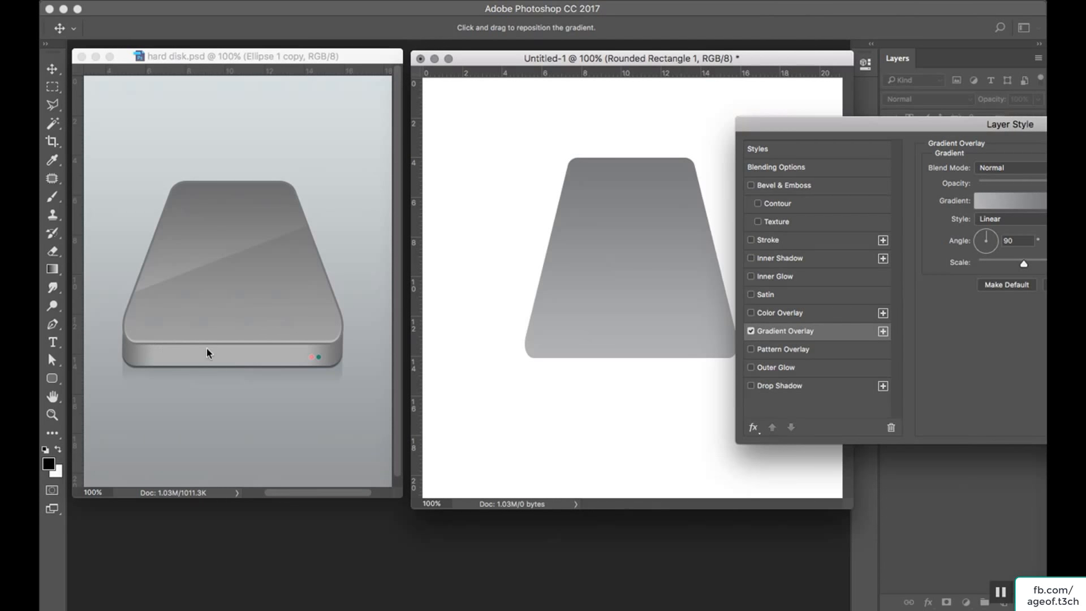
- Add a white Inner Shadow in Normal mode with 29% opacity, -90° angle, 3 px distance and 2 px size
left_click(782, 259)
left_click_drag(864, 130, 797, 133)
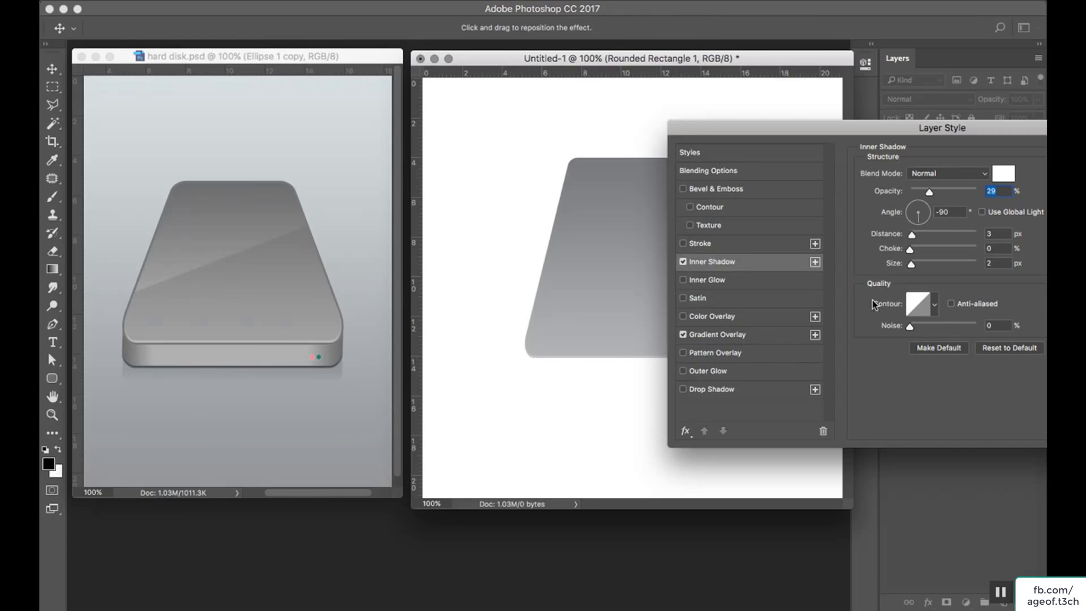
left_click_drag(912, 235, 912, 238)
- Darken the Gradient Overlay by setting its 0% stop to a6a7a7 and its 100% stop to 707171
left_click(754, 335)
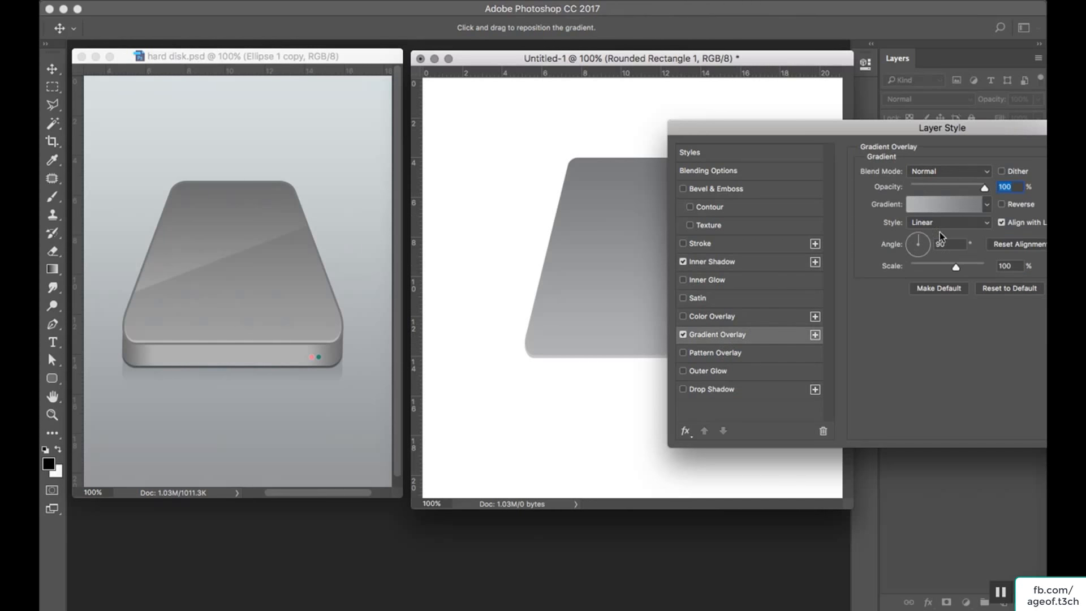
left_click(944, 205)
left_click(744, 443)
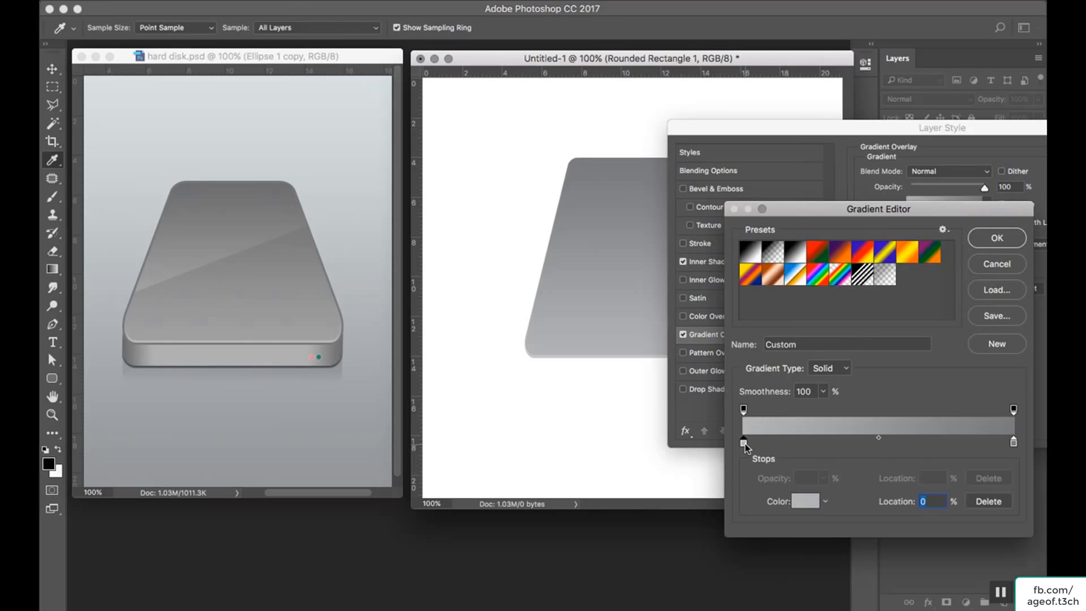
double_click(744, 443)
left_click(660, 211)
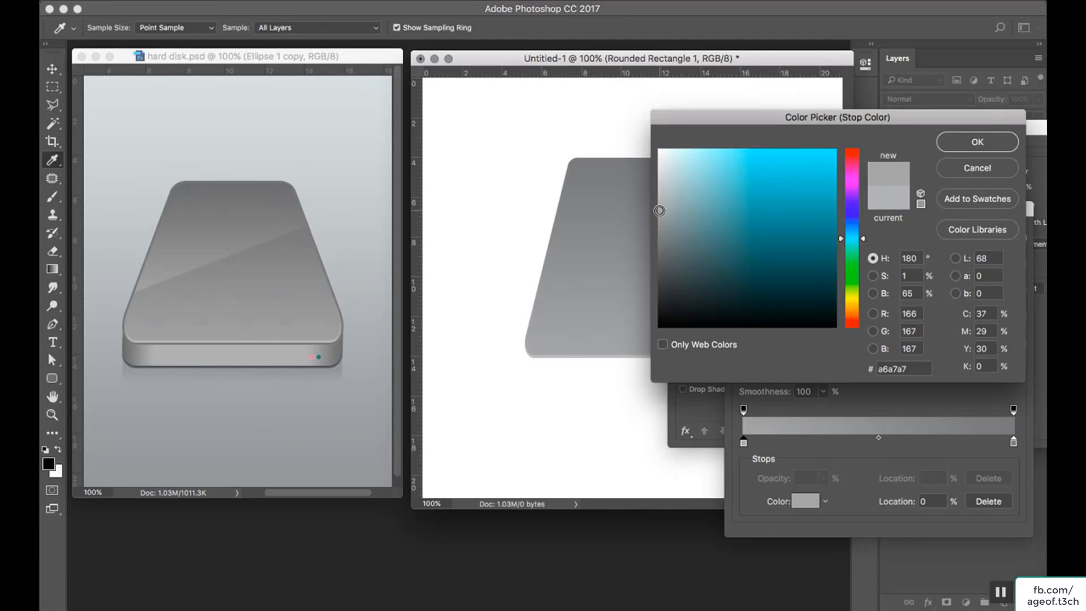
left_click(969, 138)
double_click(1013, 442)
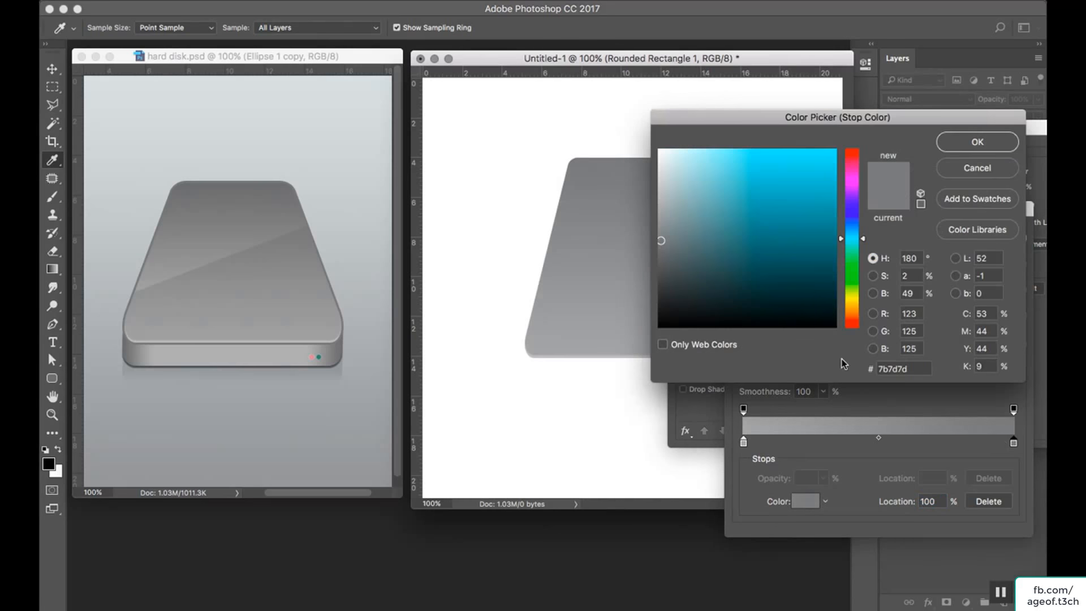
left_click(660, 248)
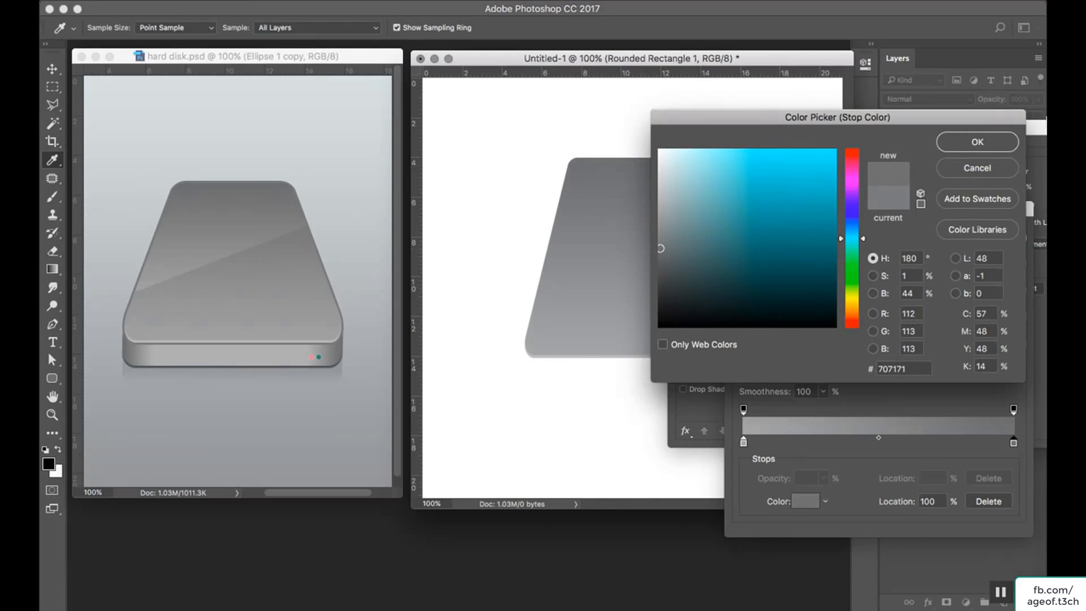
left_click(977, 141)
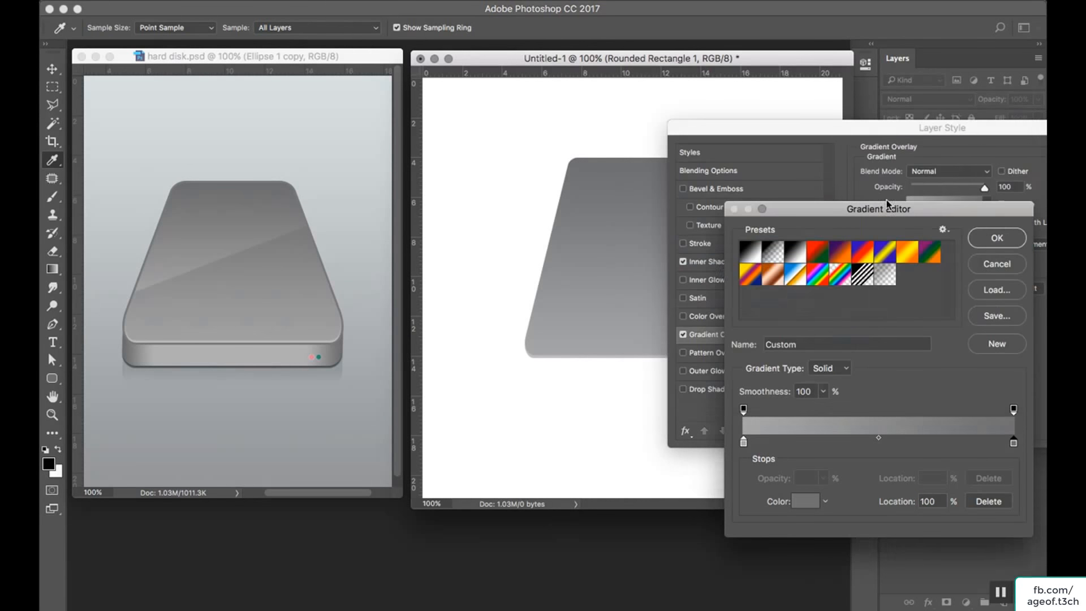
left_click(980, 242)
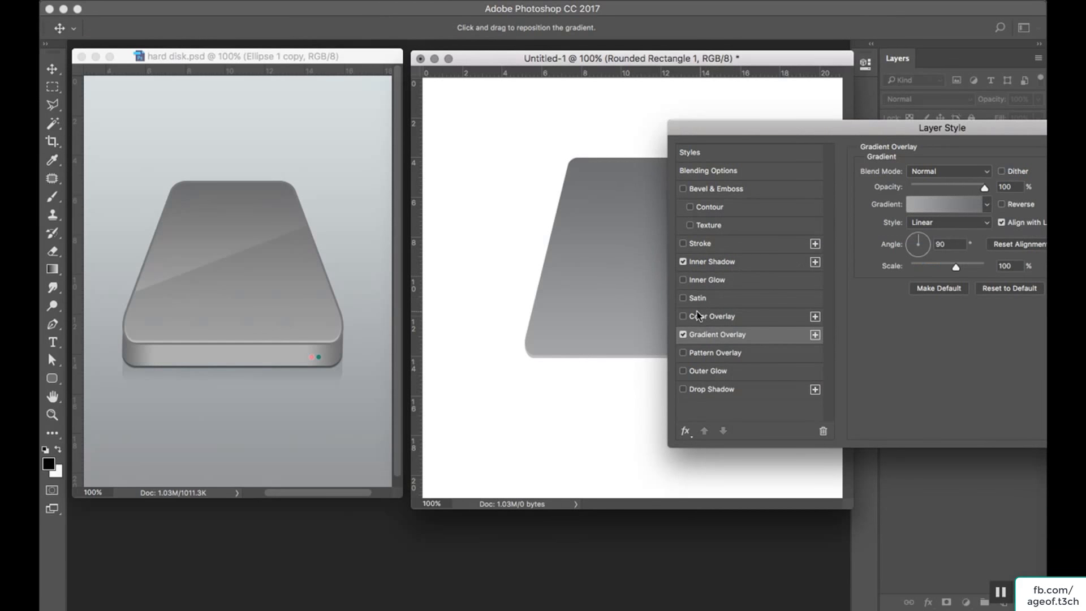
- Add a 3 px outside Stroke in medium grey at 86% opacity, apply the layer style and collapse the layer's effects list
left_click(710, 247)
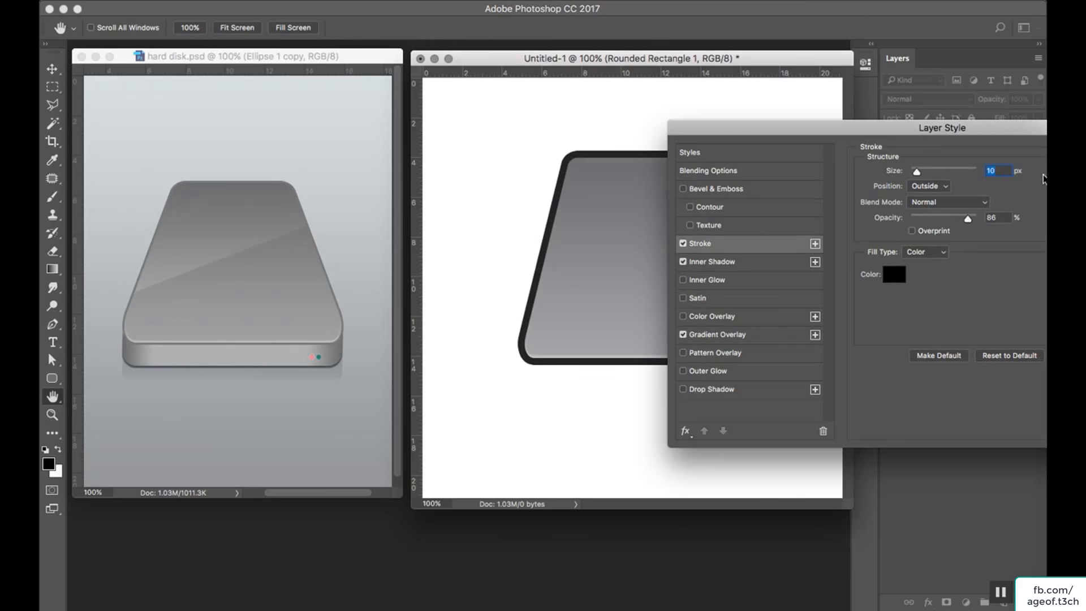
type("3")
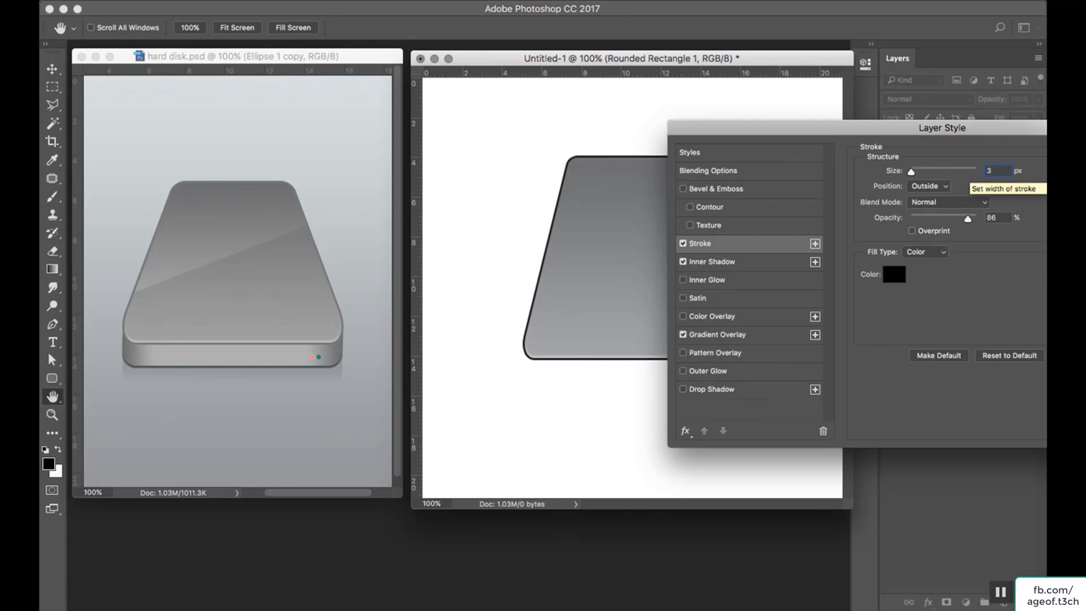
left_click(899, 281)
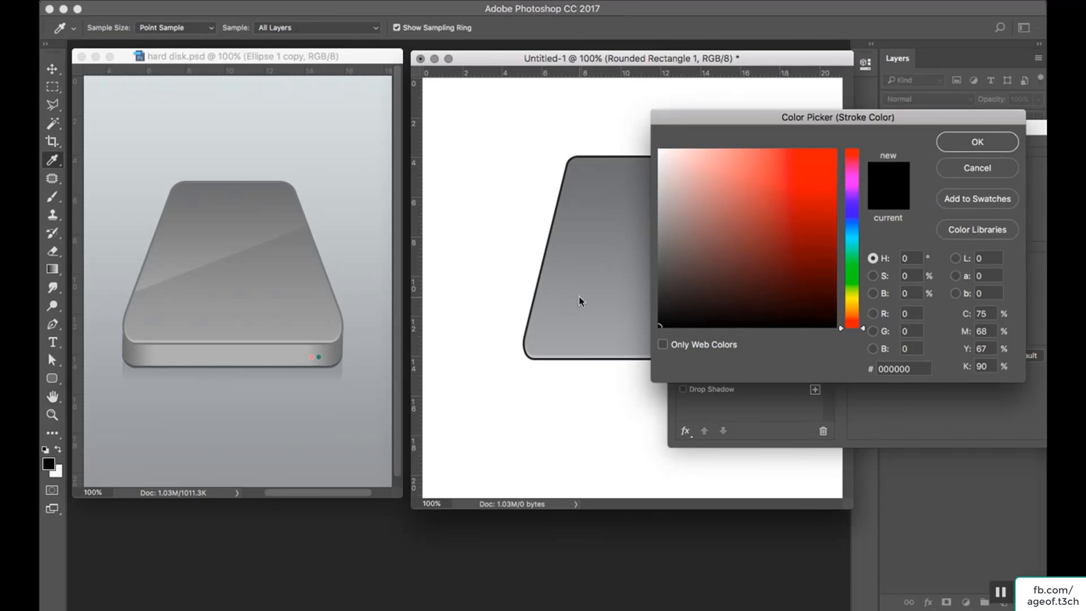
left_click(659, 265)
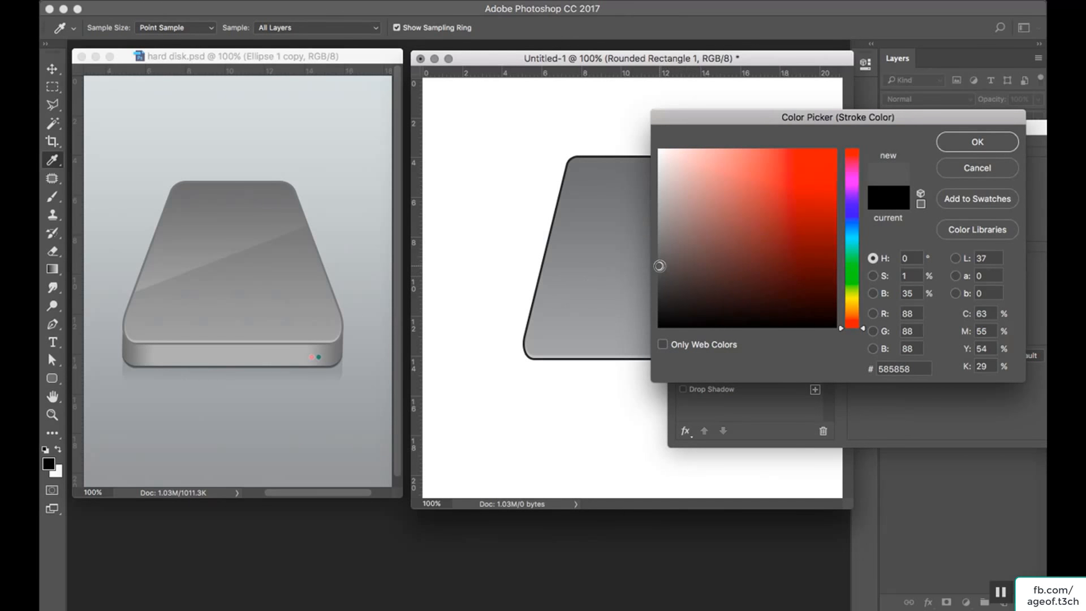
left_click(661, 257)
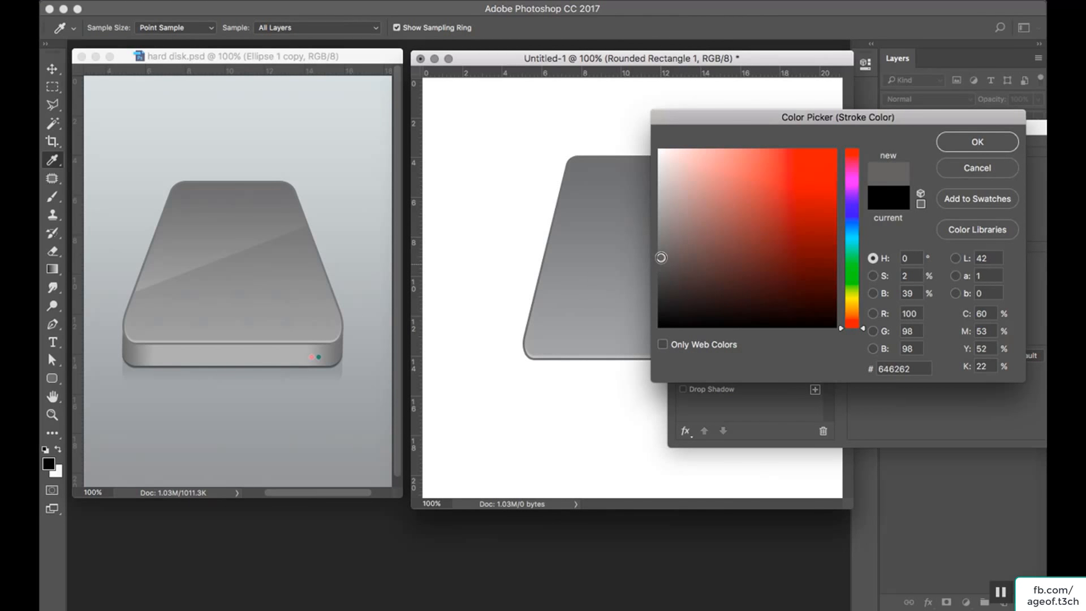
left_click(659, 238)
left_click(973, 142)
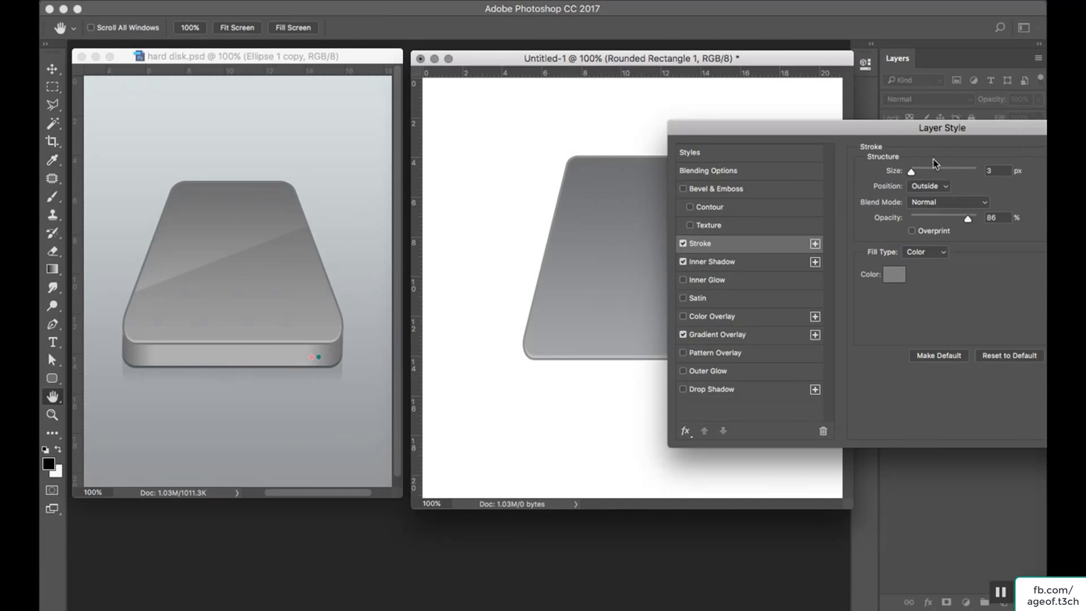
left_click_drag(950, 138, 711, 139)
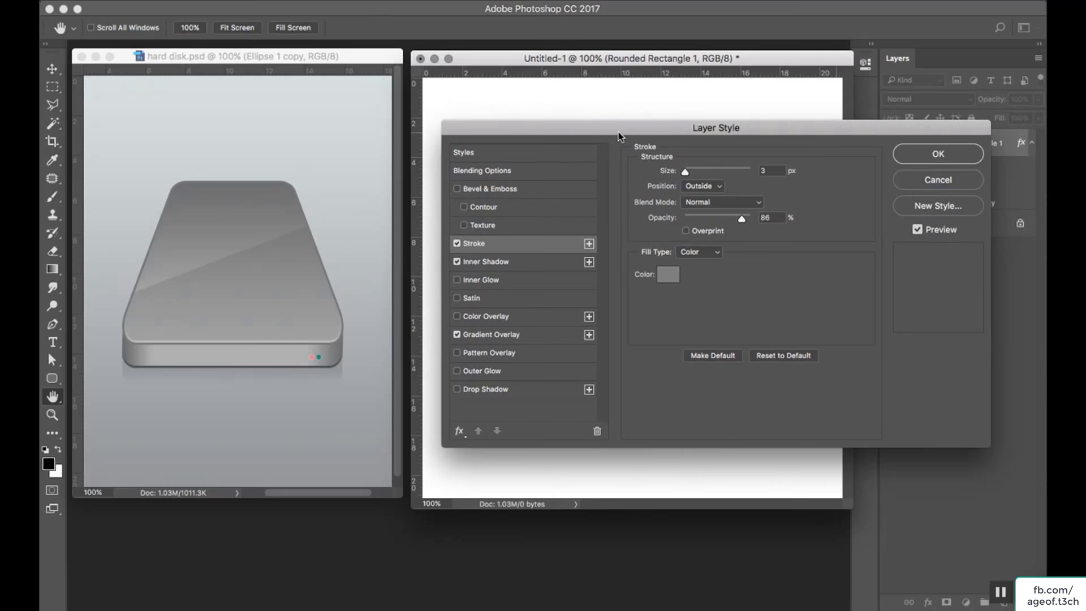
left_click(939, 154)
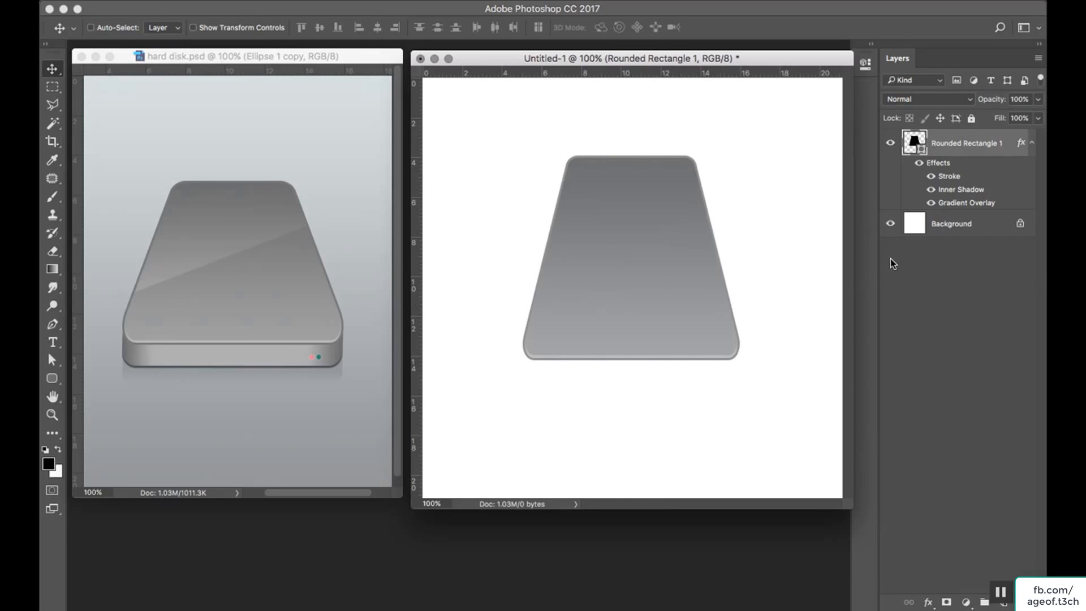
left_click(1032, 143)
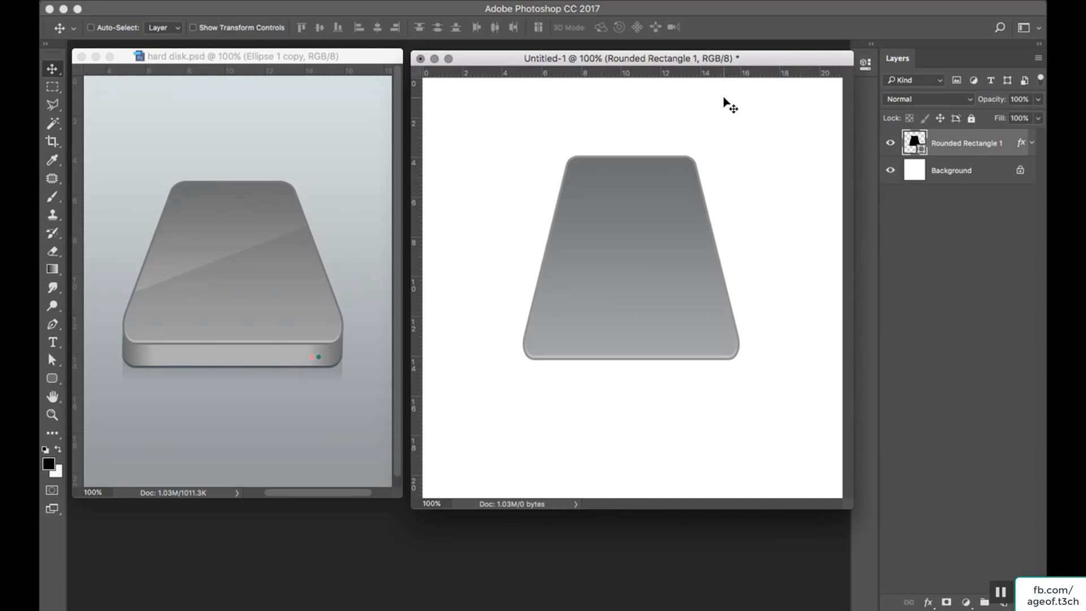
- Place vertical guides at both outer edges of the trapezoid and a horizontal guide just above its lower edge
key("super+r")
key("super+r")
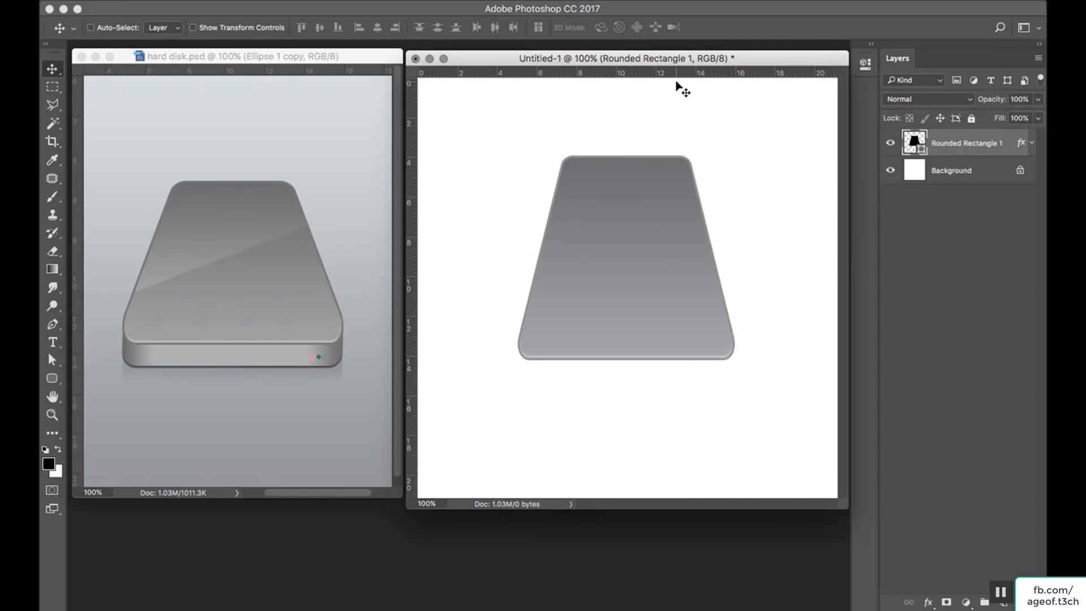
left_click_drag(414, 255, 517, 368)
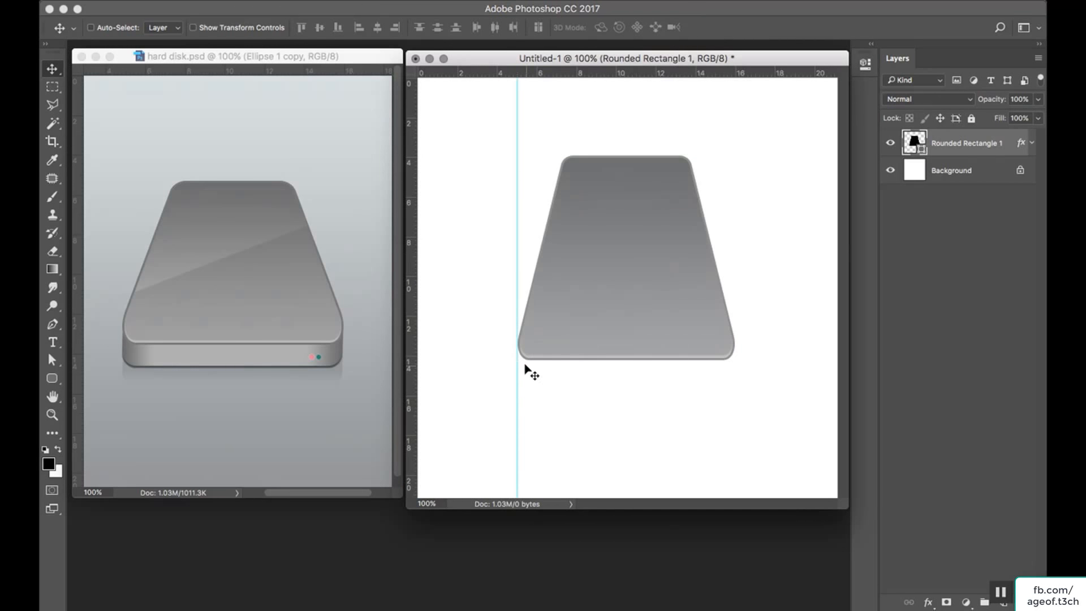
left_click_drag(411, 338, 735, 383)
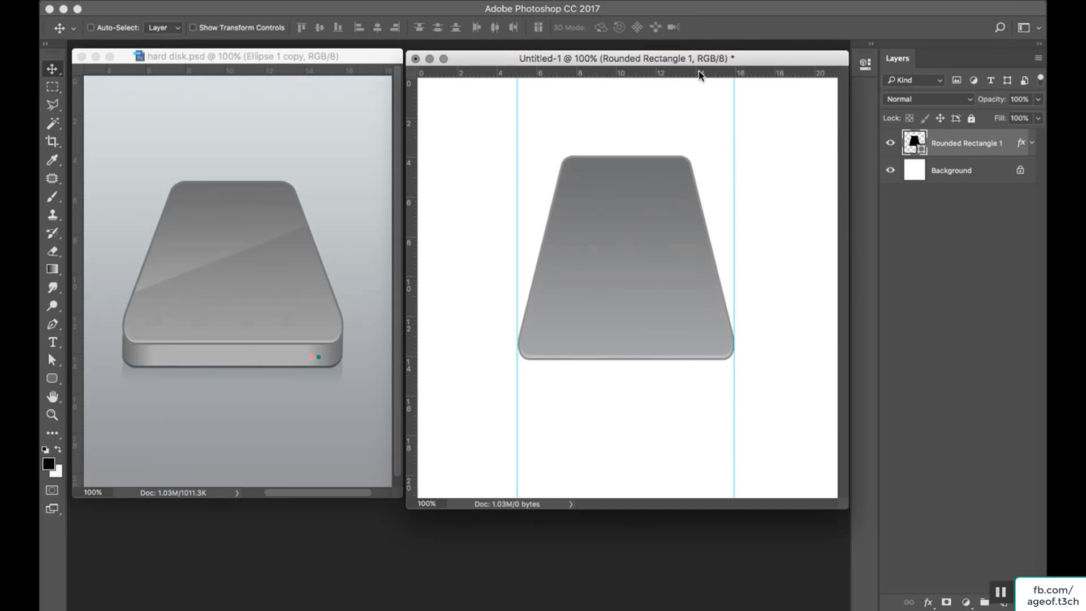
left_click_drag(699, 74, 678, 344)
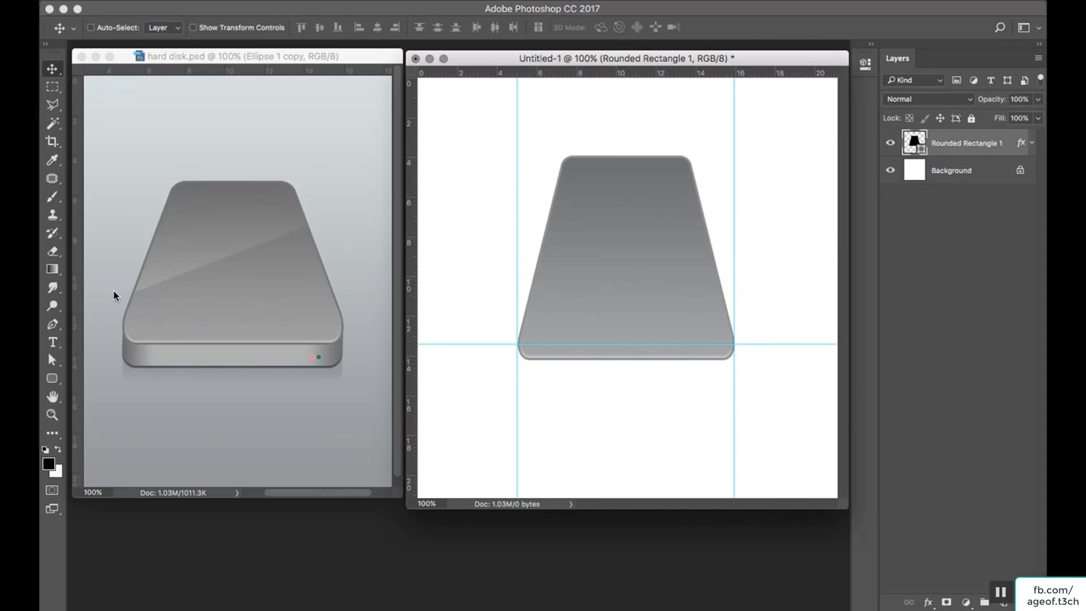
- Enable snapping to guides and draw a black 311 × 62 px rounded rectangle below the horizontal guide, between the vertical guides
left_click(446, 2)
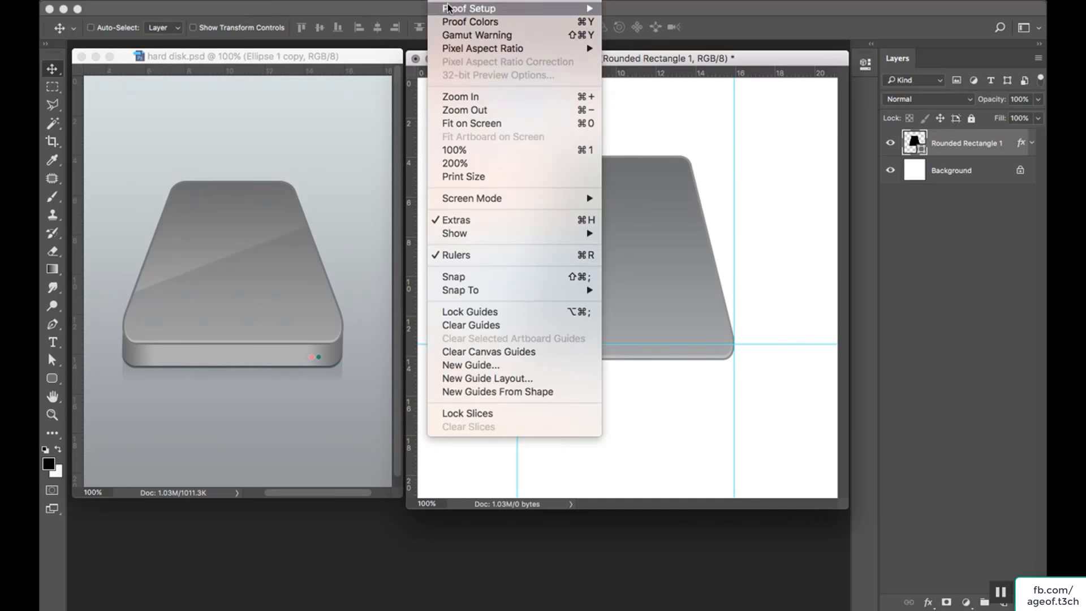
mouse_move(475, 290)
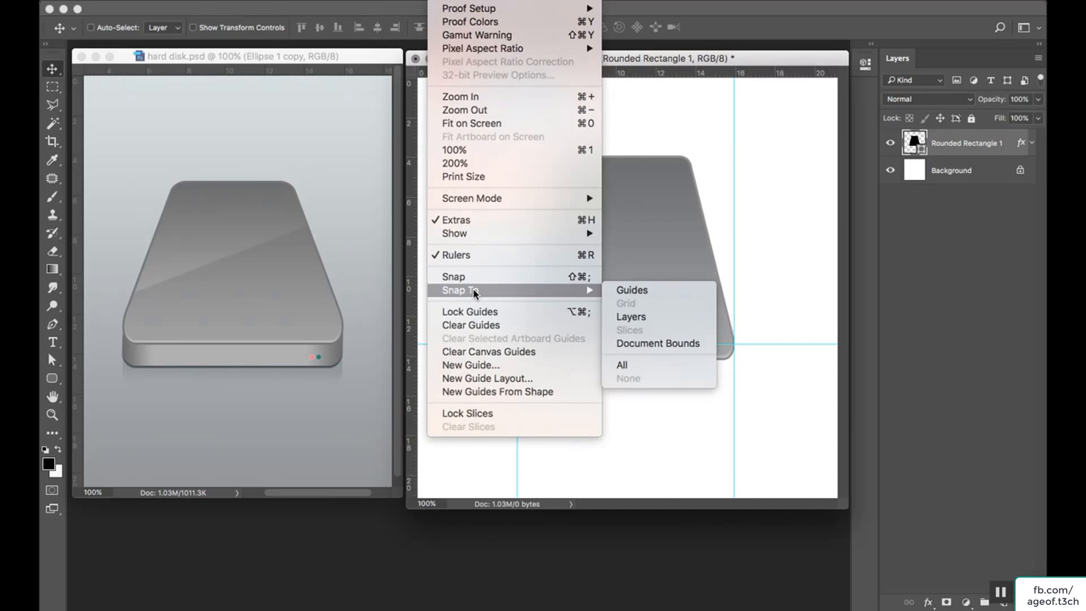
left_click(647, 290)
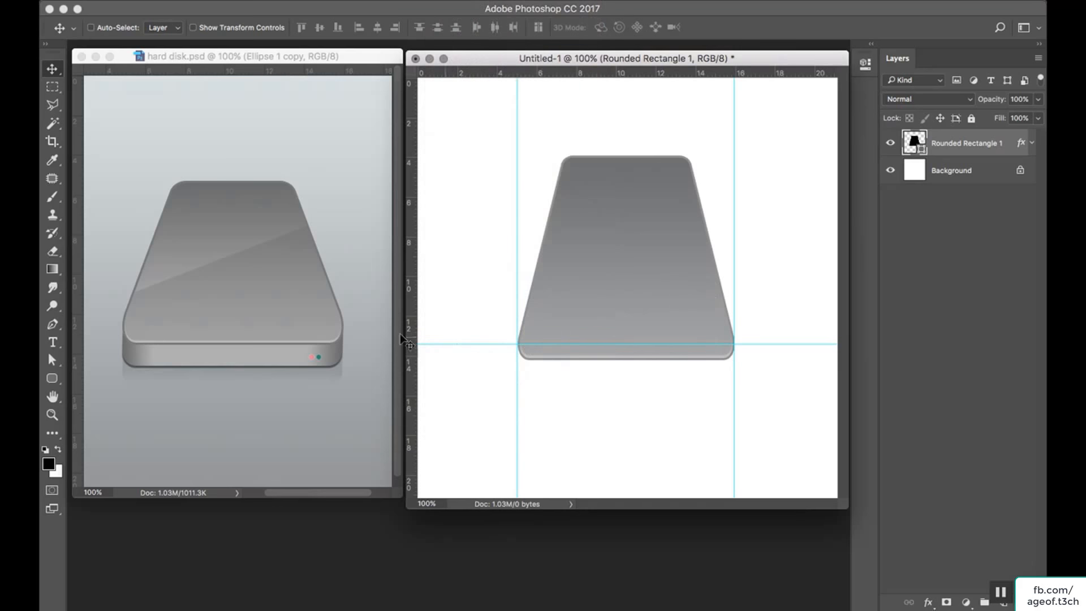
left_click(59, 378)
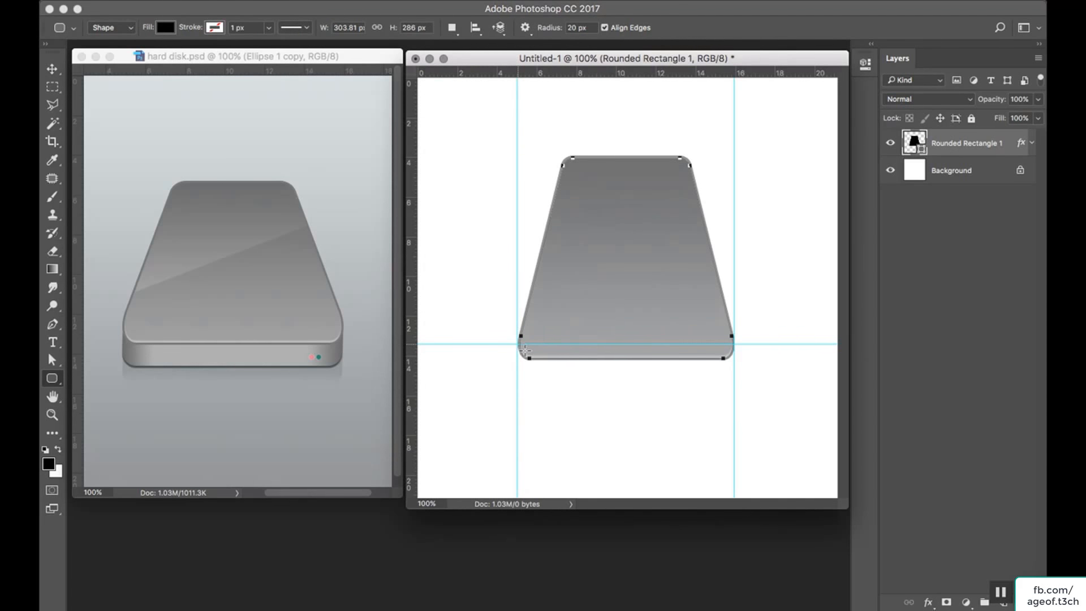
left_click_drag(525, 351, 735, 388)
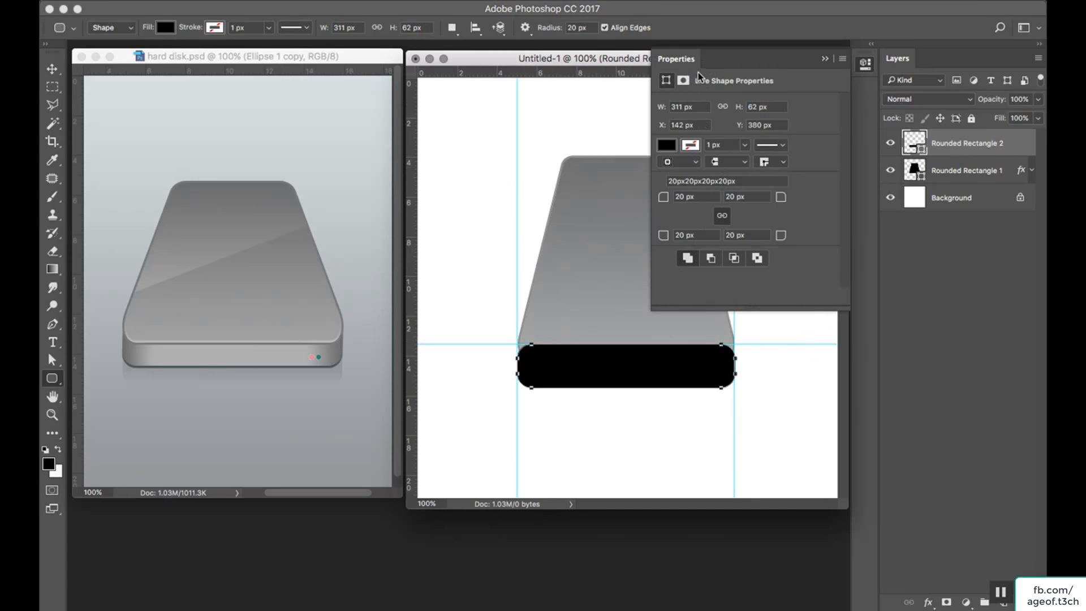
left_click(823, 59)
- Turn off snapping for the document
left_click(447, 2)
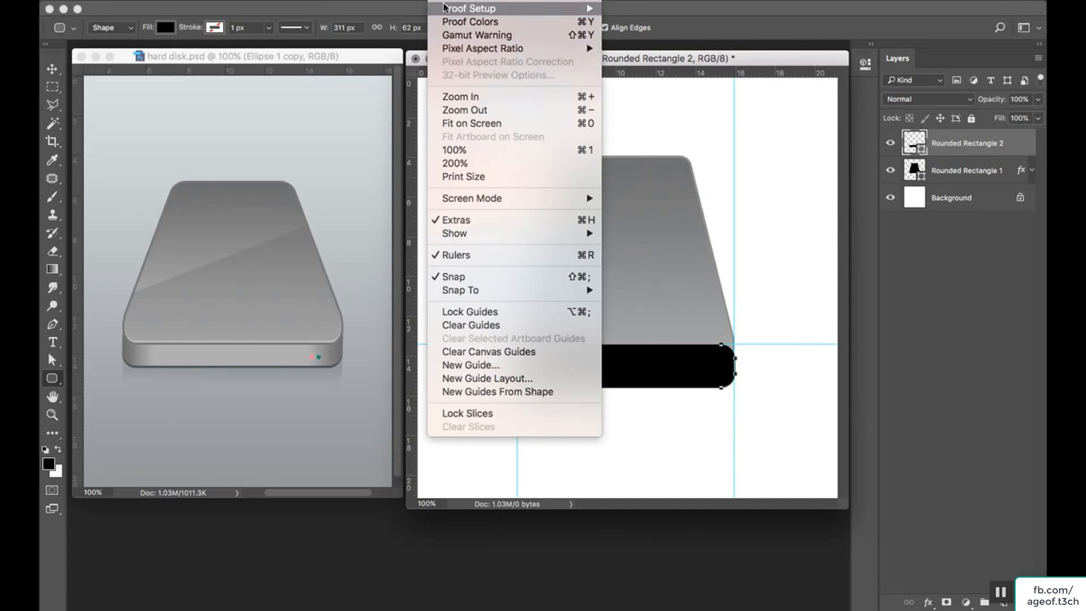
mouse_move(453, 290)
left_click(621, 296)
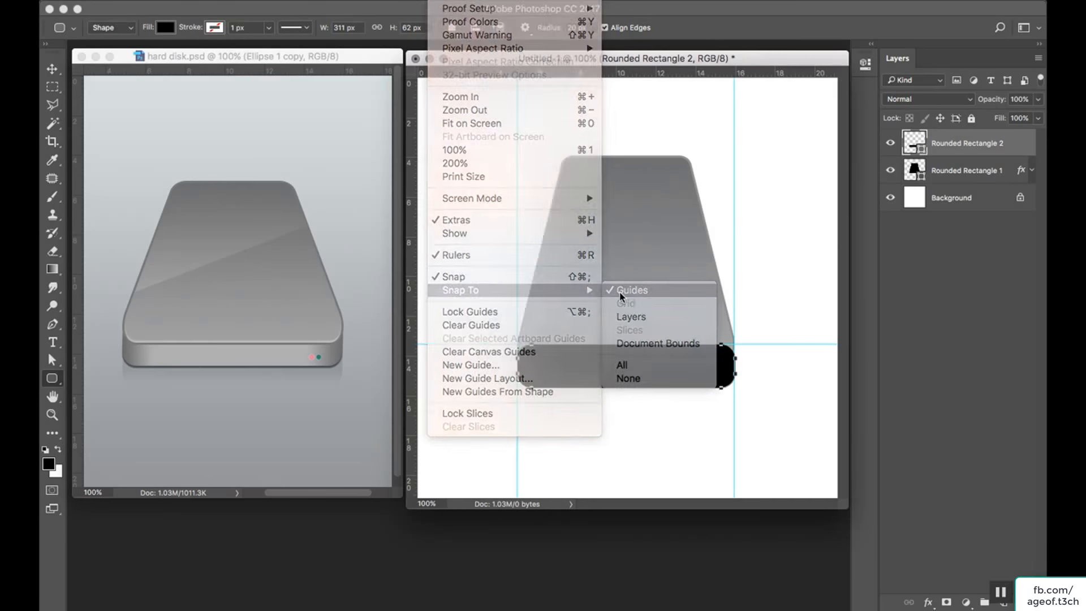
left_click(456, 2)
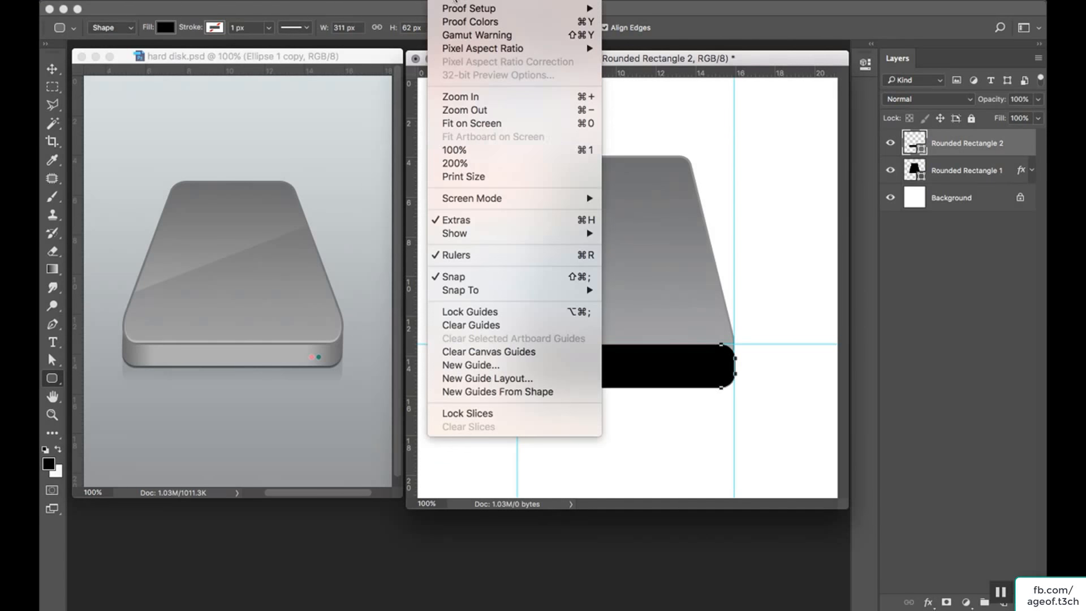
left_click(450, 278)
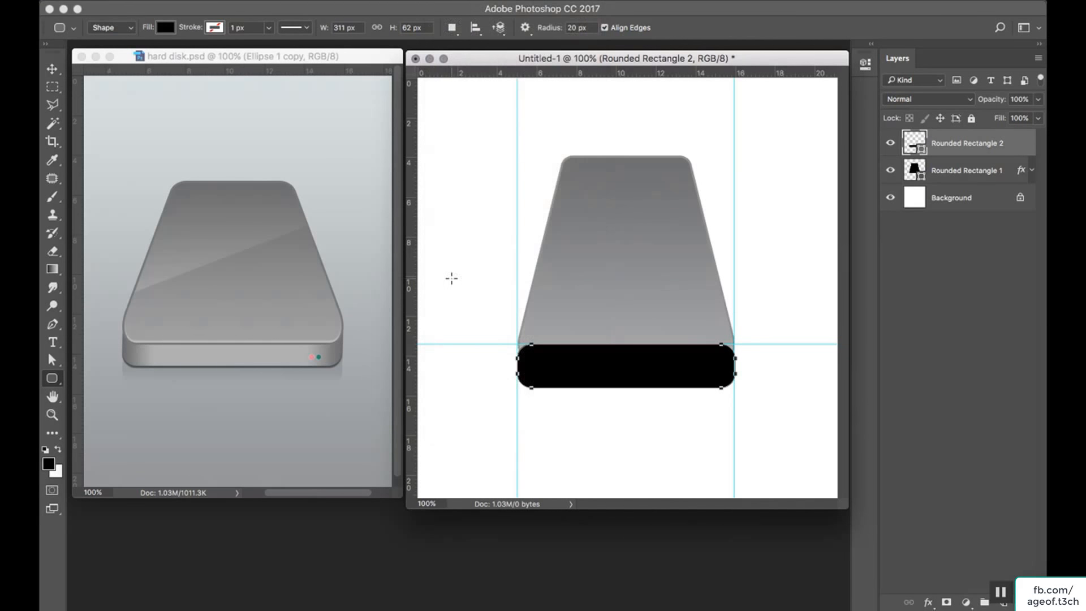
- Raise the upper anchor points on both sides of the black bar with the Direct Selection tool to flatten its upper corners
left_click(53, 71)
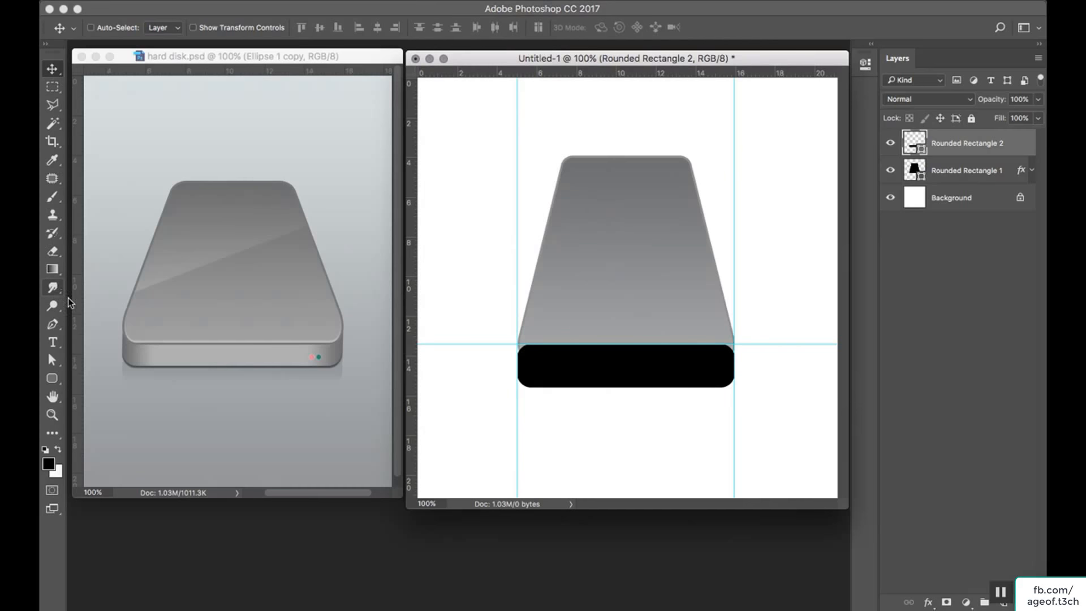
left_click(52, 361)
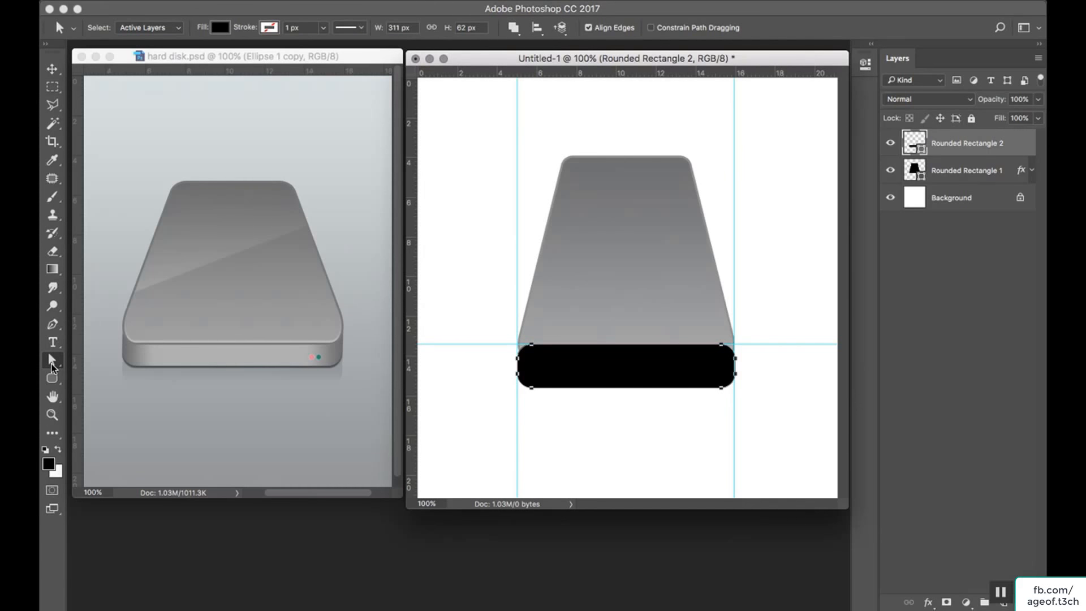
right_click(52, 366)
left_click(125, 375)
left_click(537, 406)
left_click(519, 365)
left_click(737, 361)
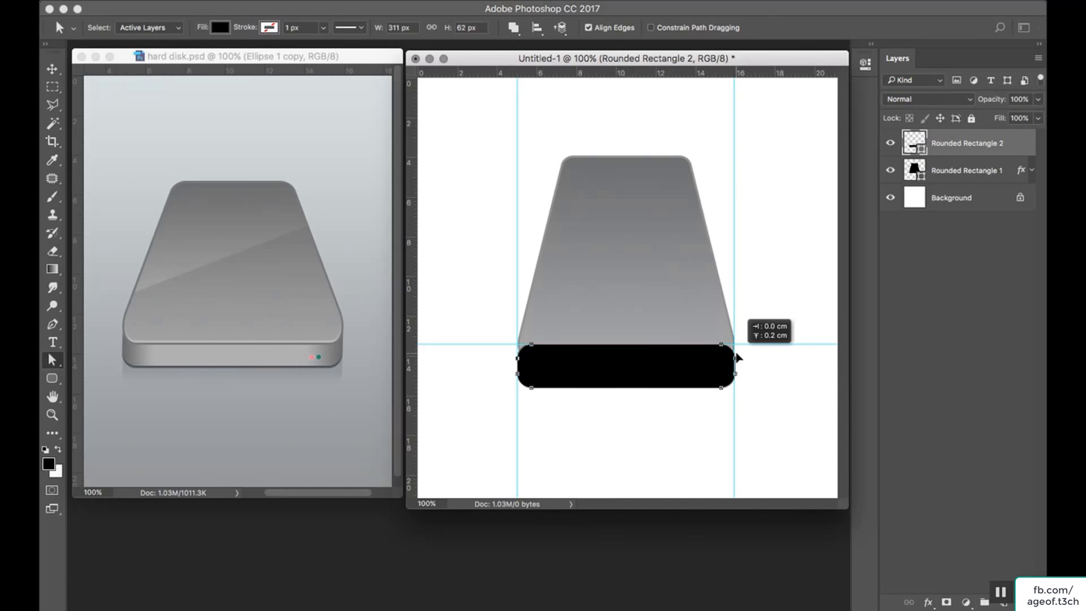
left_click(736, 361)
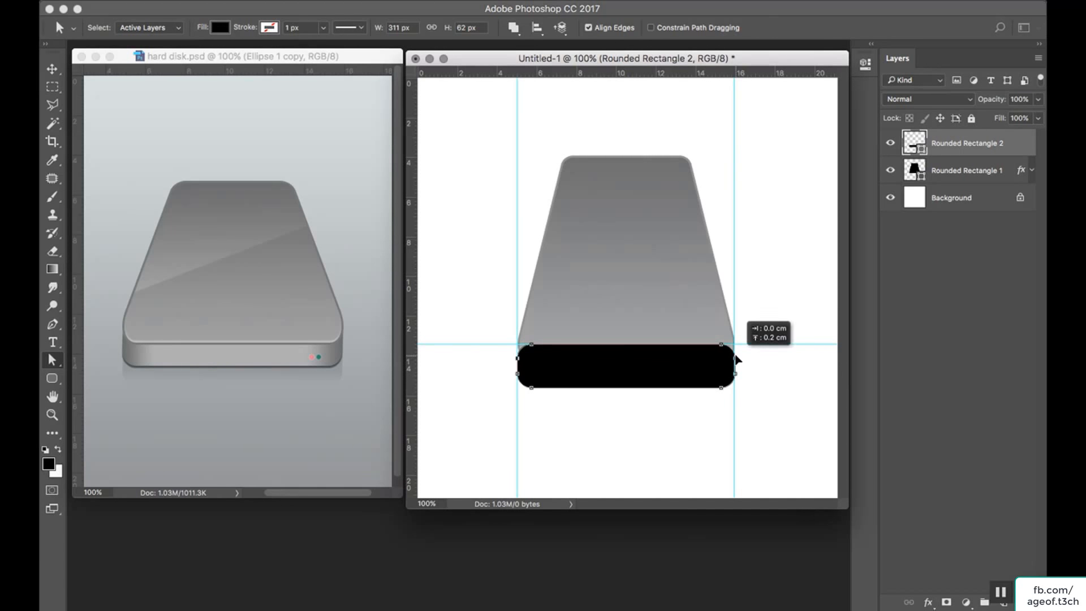
left_click(737, 362)
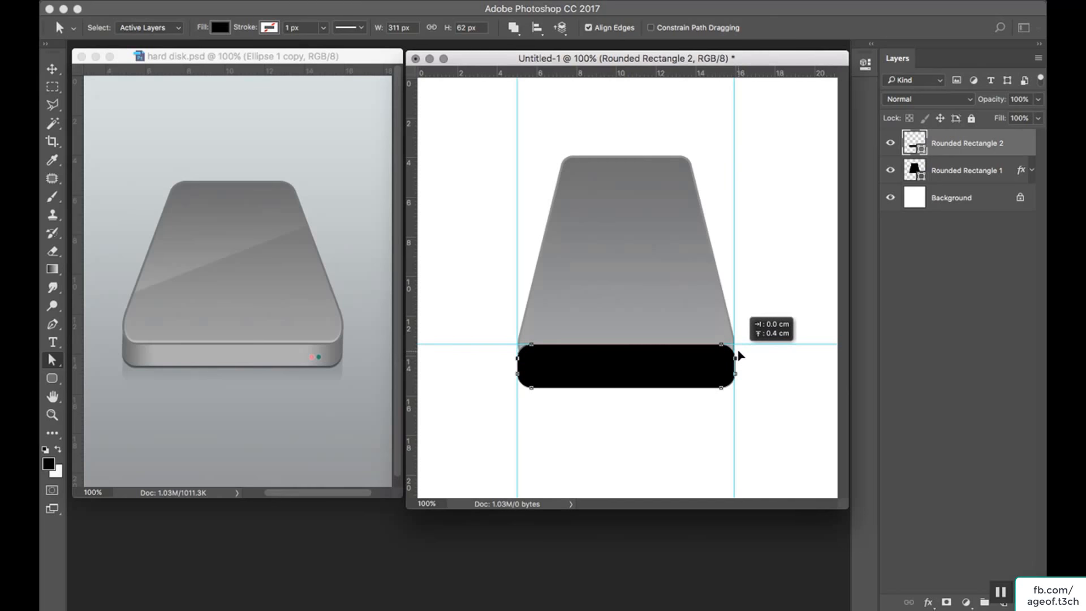
left_click_drag(737, 360, 735, 350)
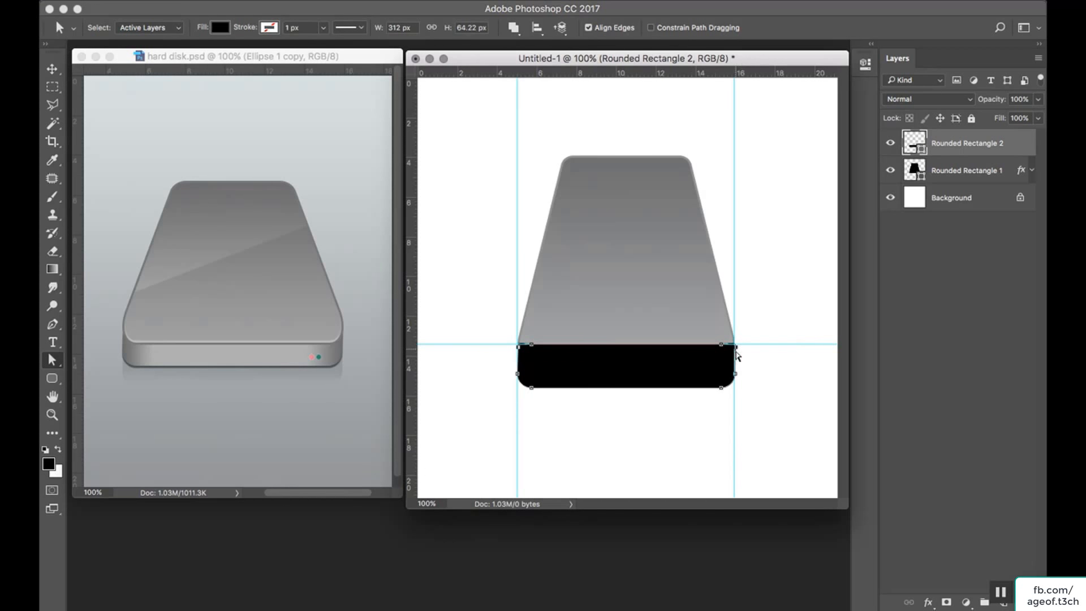
- Hide the guides and move the black bar's layer below the trapezoid's layer
left_click(52, 69)
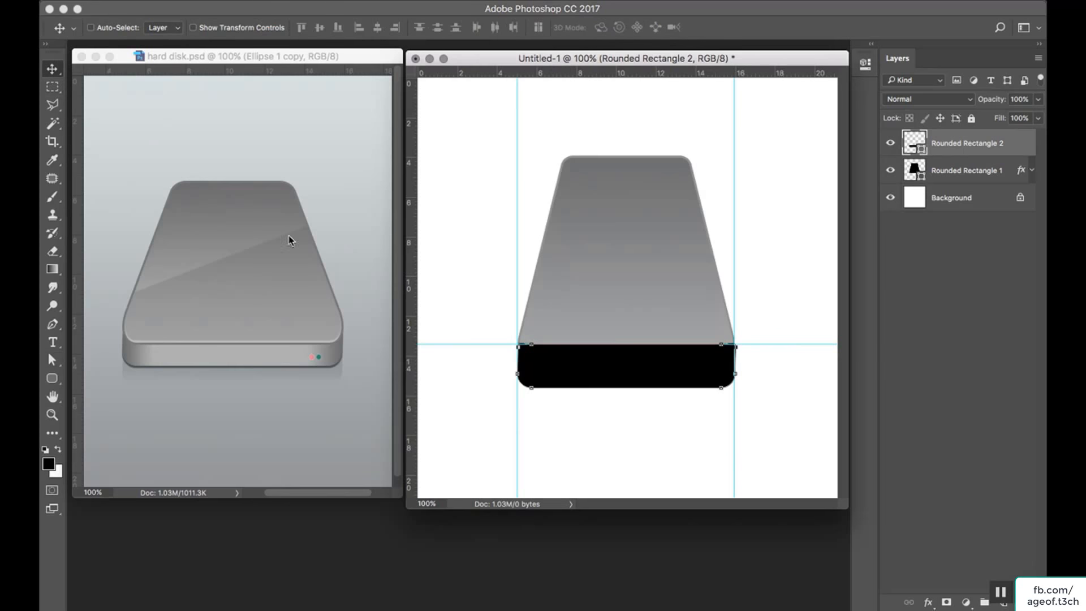
key("ctrl+apostrophe")
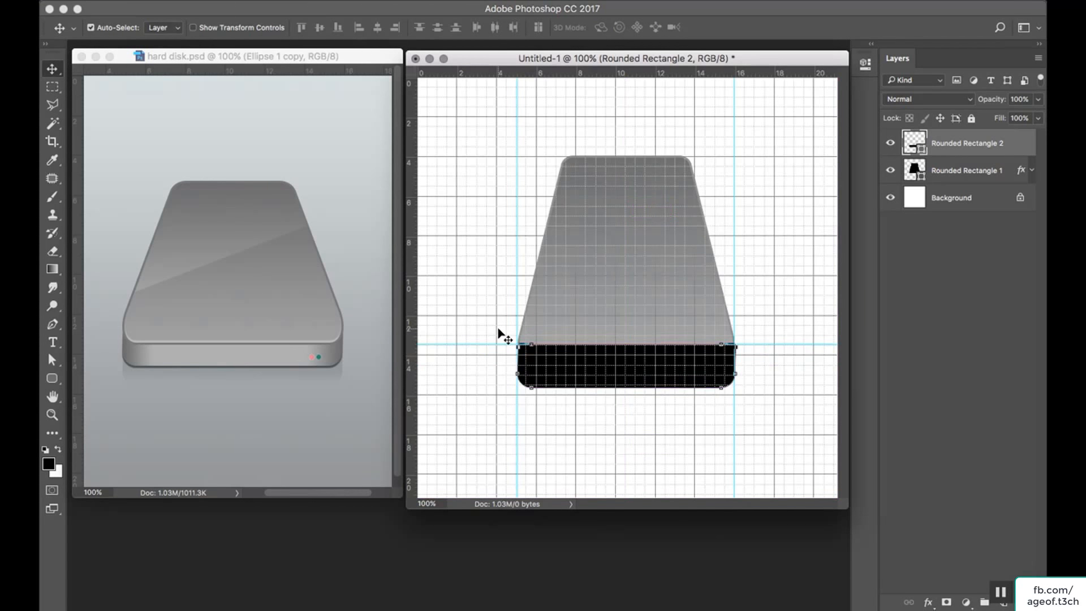
key("ctrl+apostrophe")
key("ctrl+semicolon")
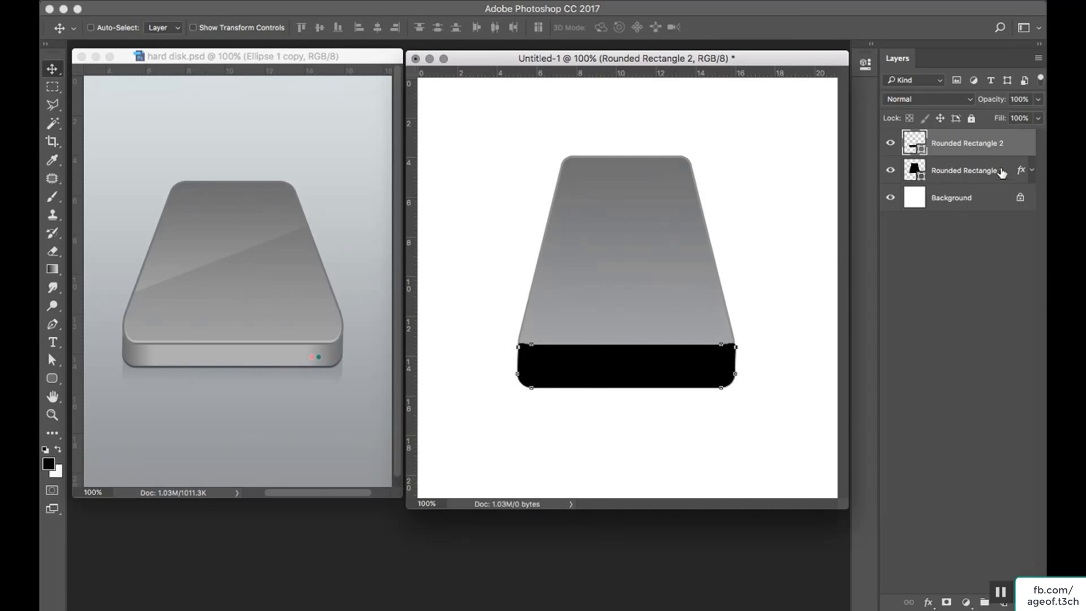
left_click_drag(990, 145, 987, 181)
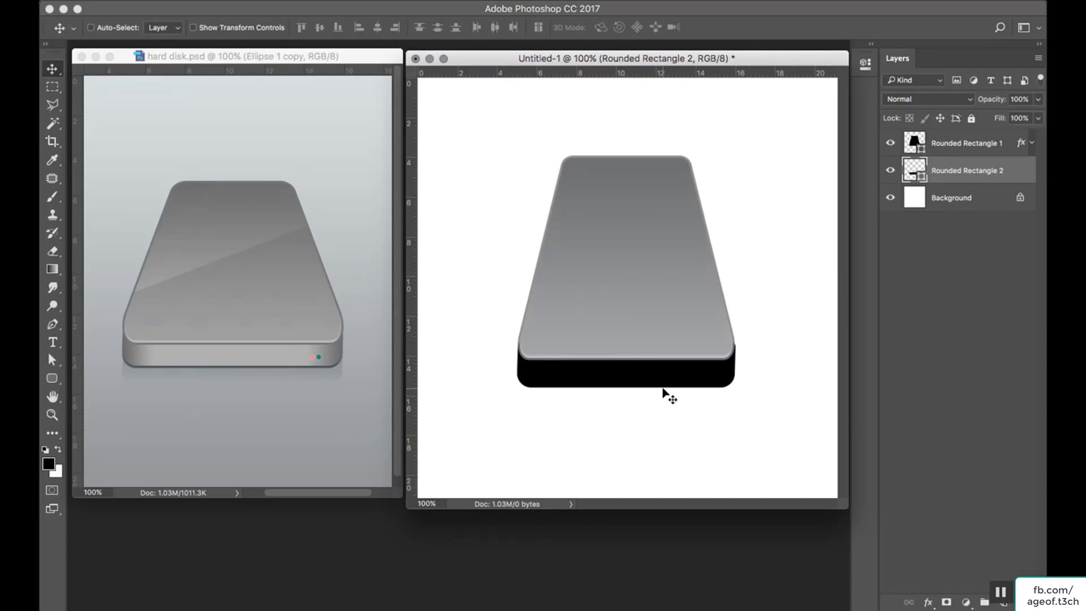
- Narrow the black bar slightly from its right side with Free Transform so it lines up with the trapezoid's edge
key("z")
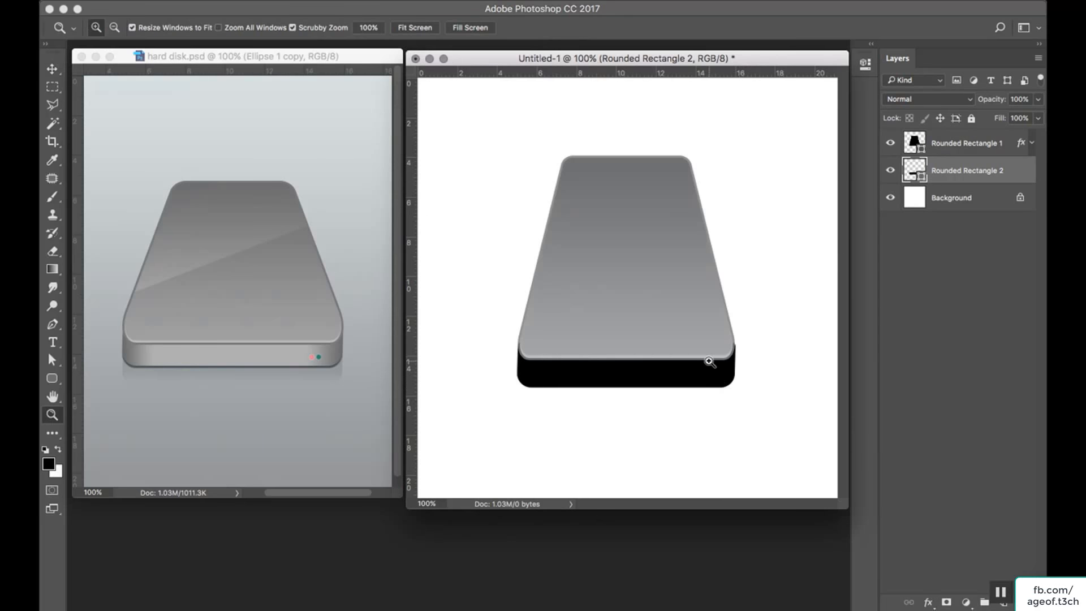
left_click(707, 359)
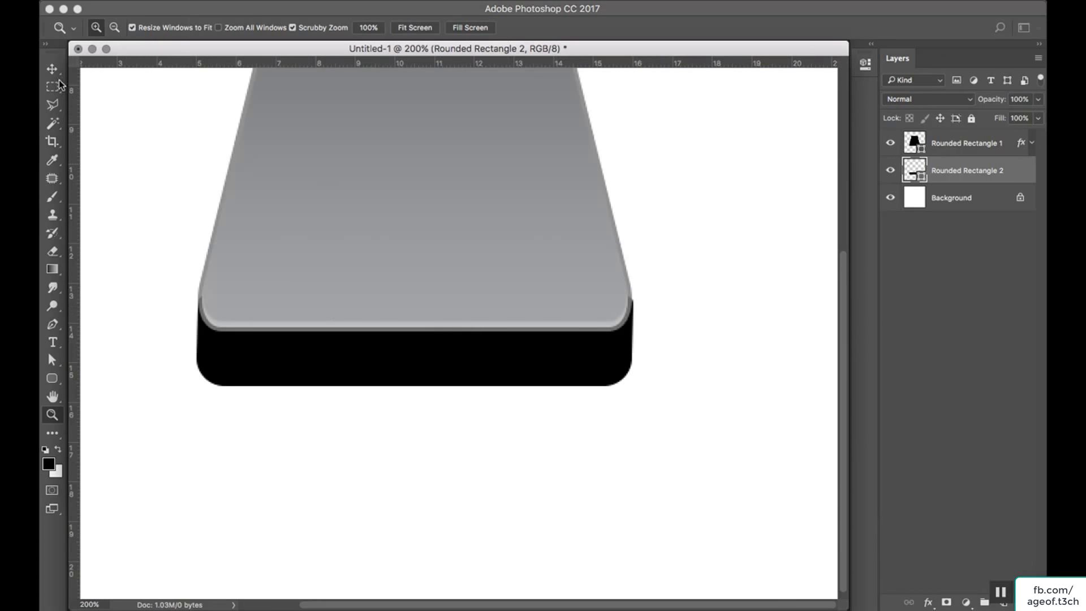
key("v")
key("super+t")
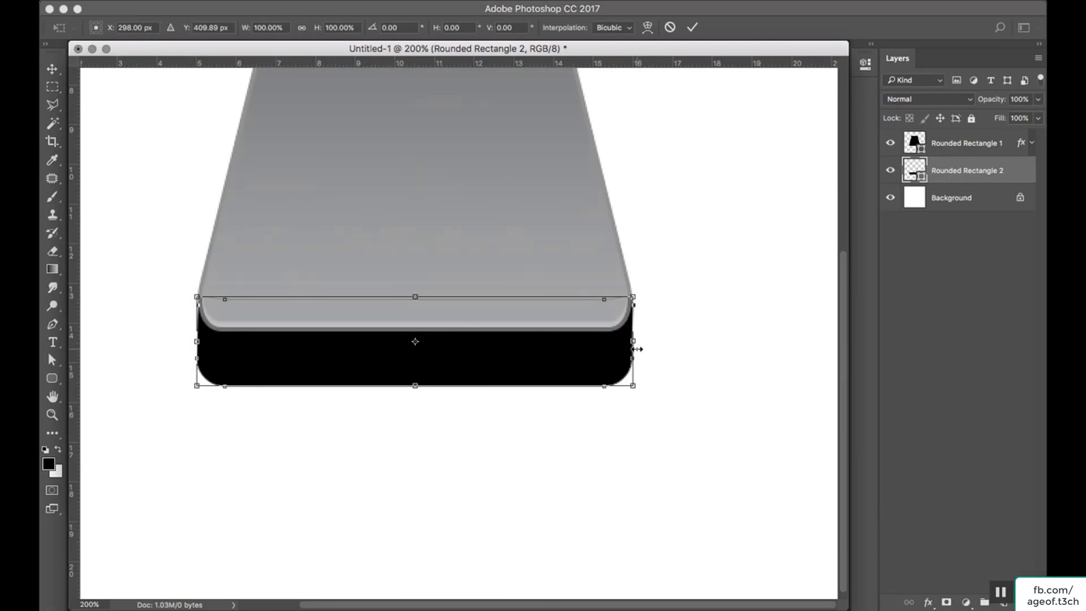
left_click_drag(637, 347, 632, 347)
key("Return")
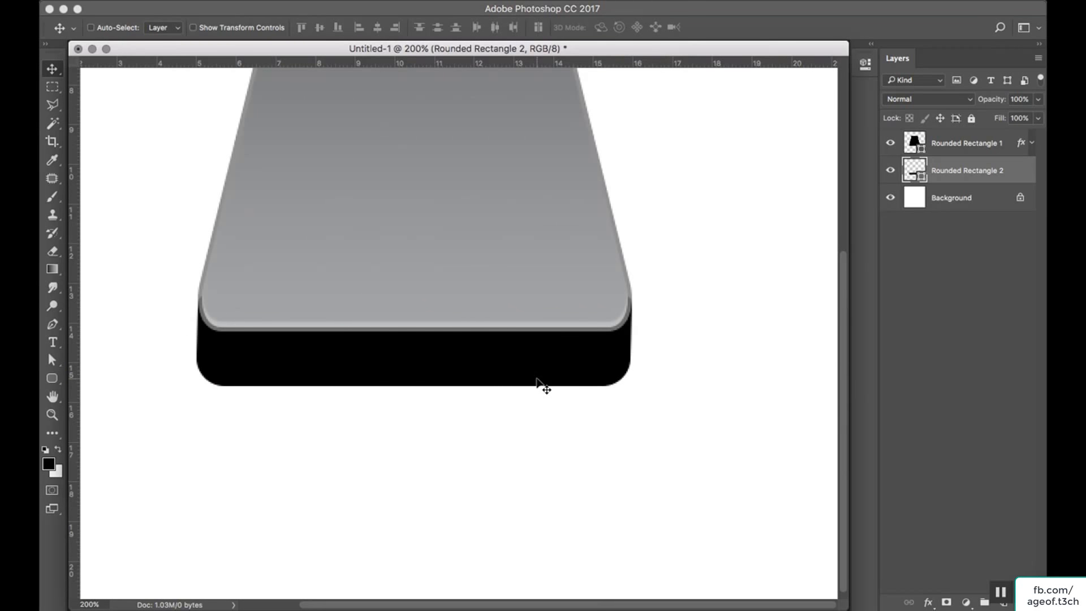
- Add a linear Gradient Overlay to the bar layer in Normal mode and set its angle to 0°
key("z")
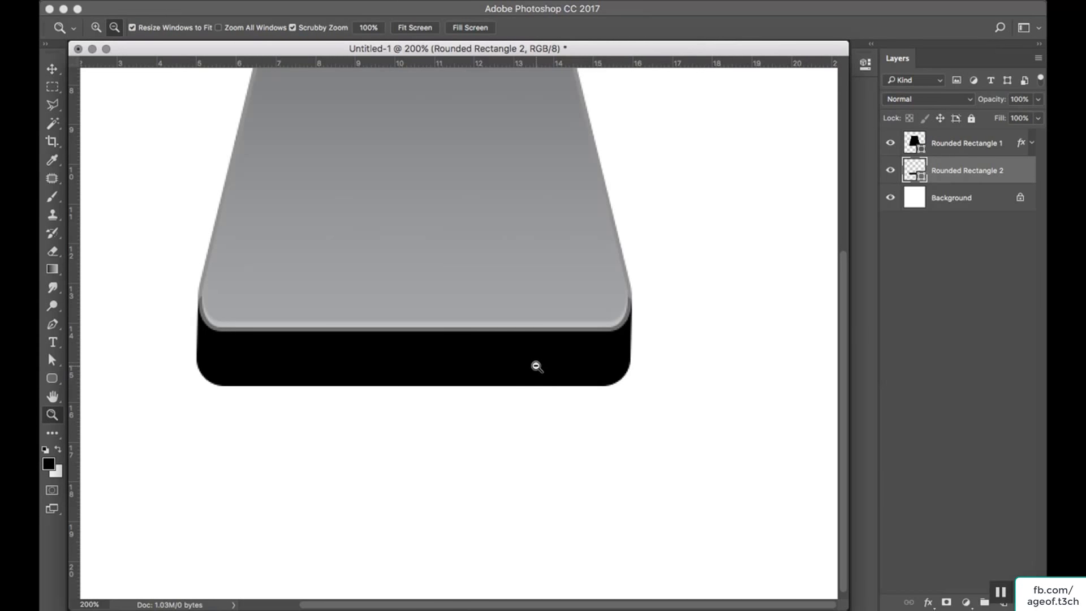
left_click(537, 367, "alt")
left_click_drag(283, 50, 618, 59)
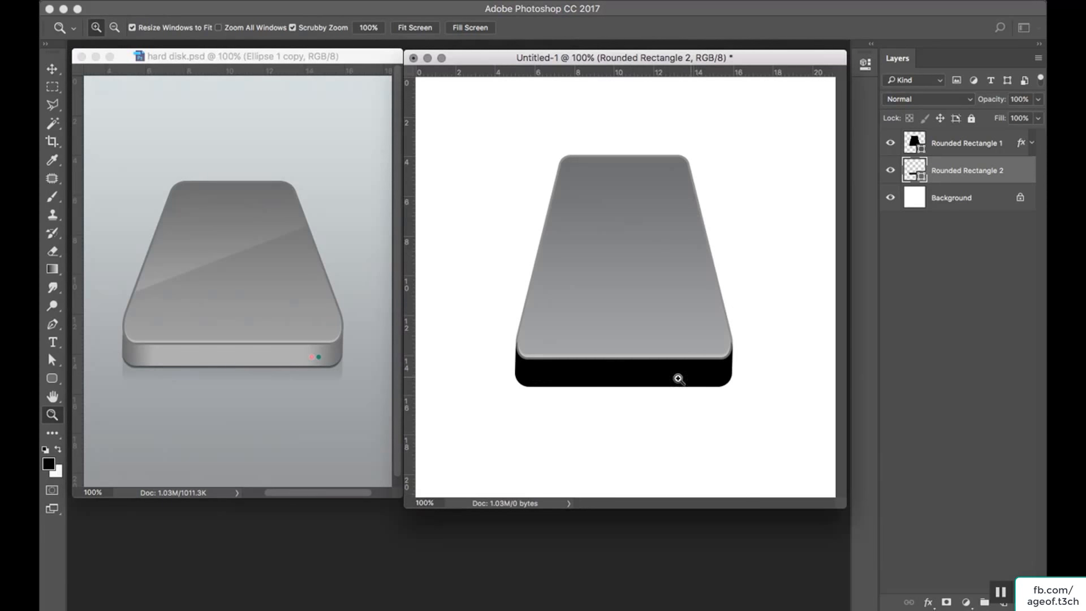
left_click(53, 70)
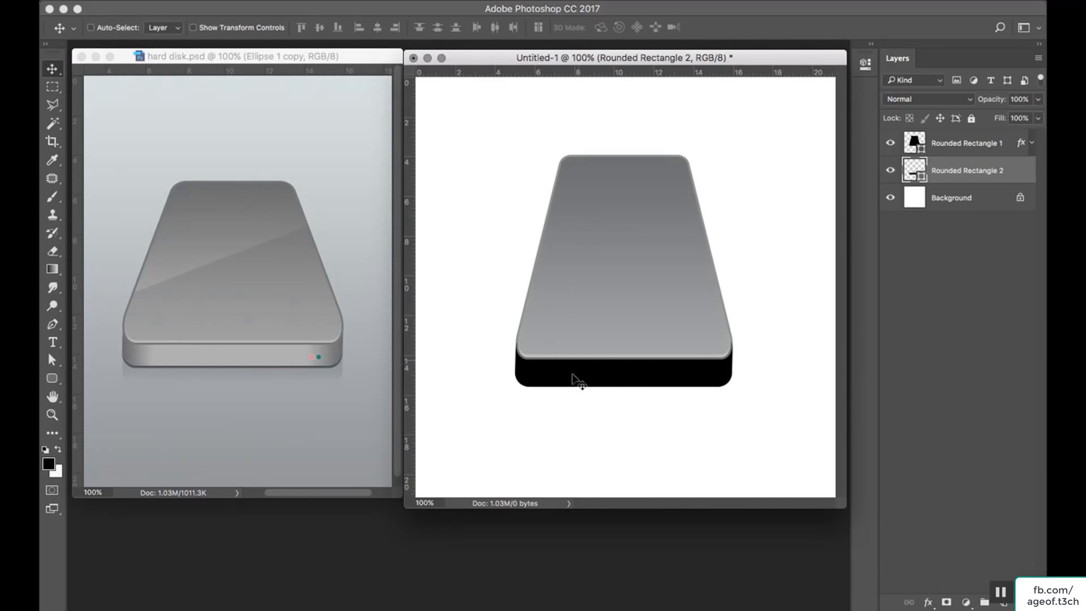
double_click(1018, 174)
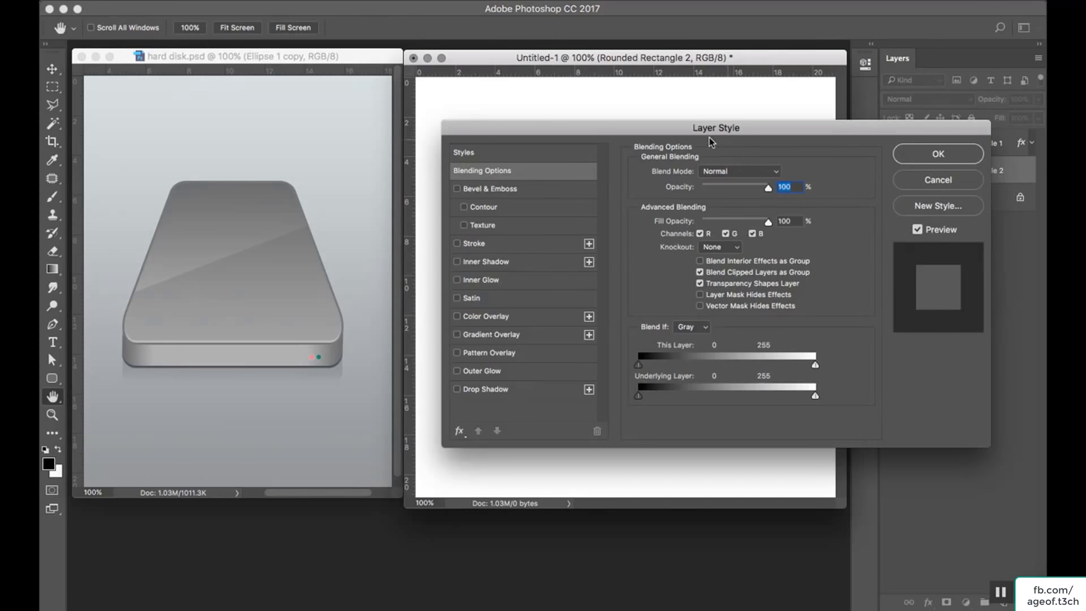
left_click_drag(709, 137, 650, 17)
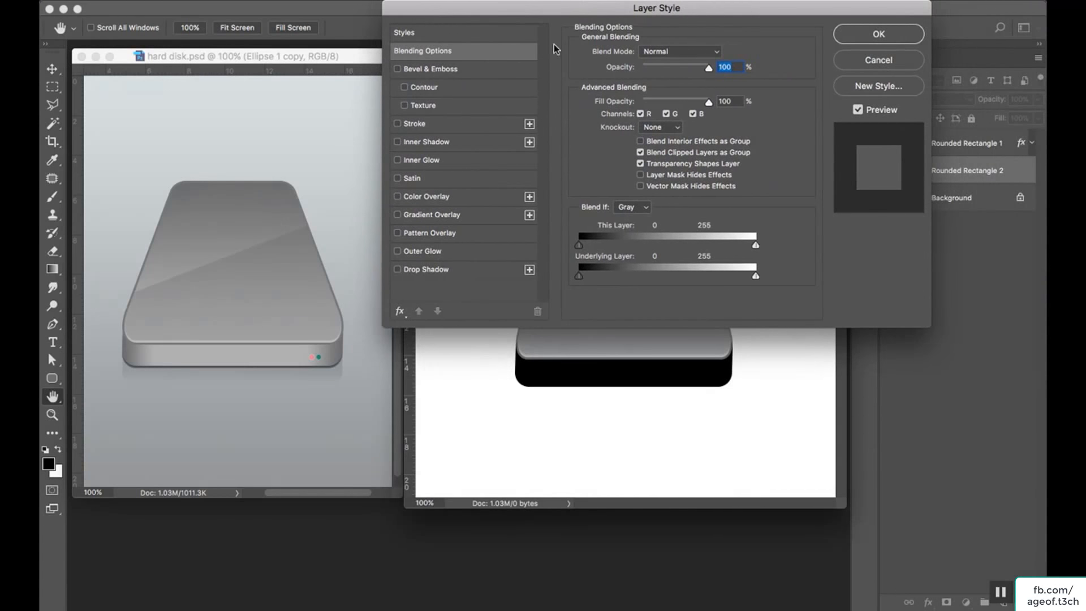
left_click_drag(580, 12, 580, 0)
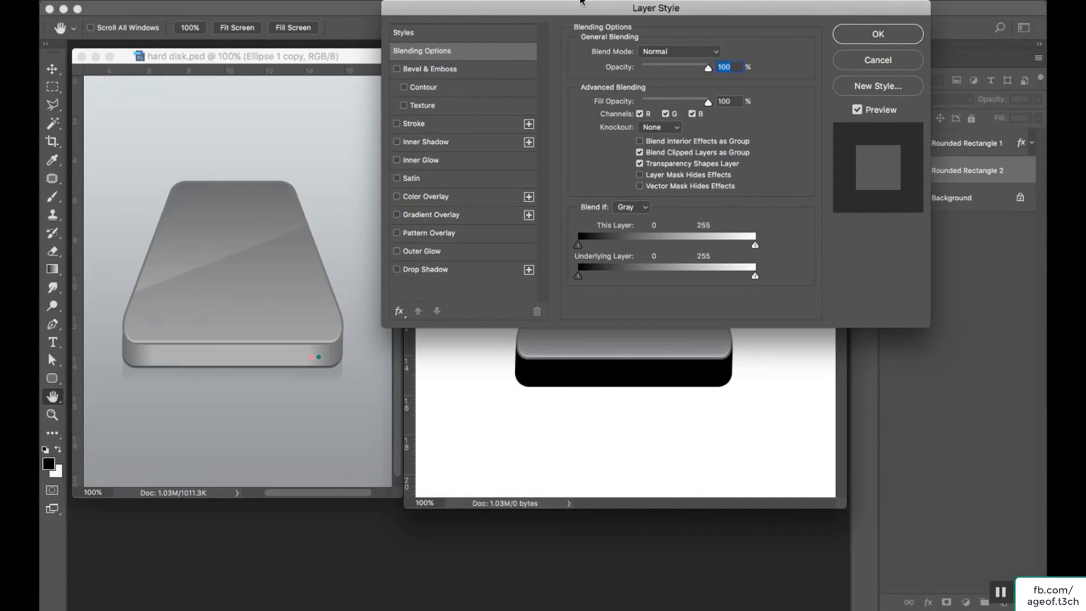
left_click(428, 215)
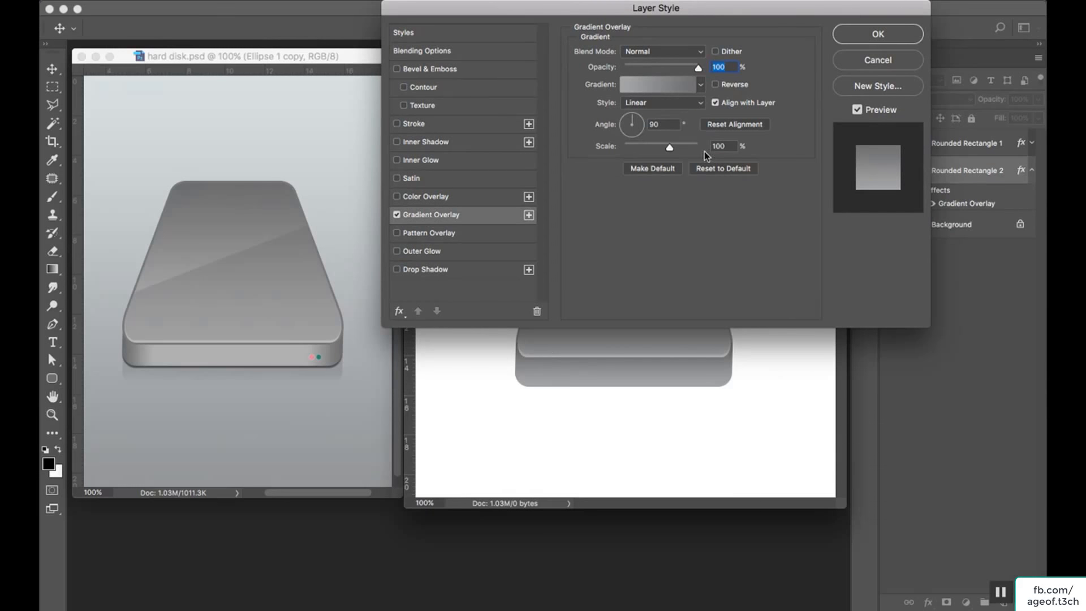
left_click_drag(661, 128, 644, 125)
type("0")
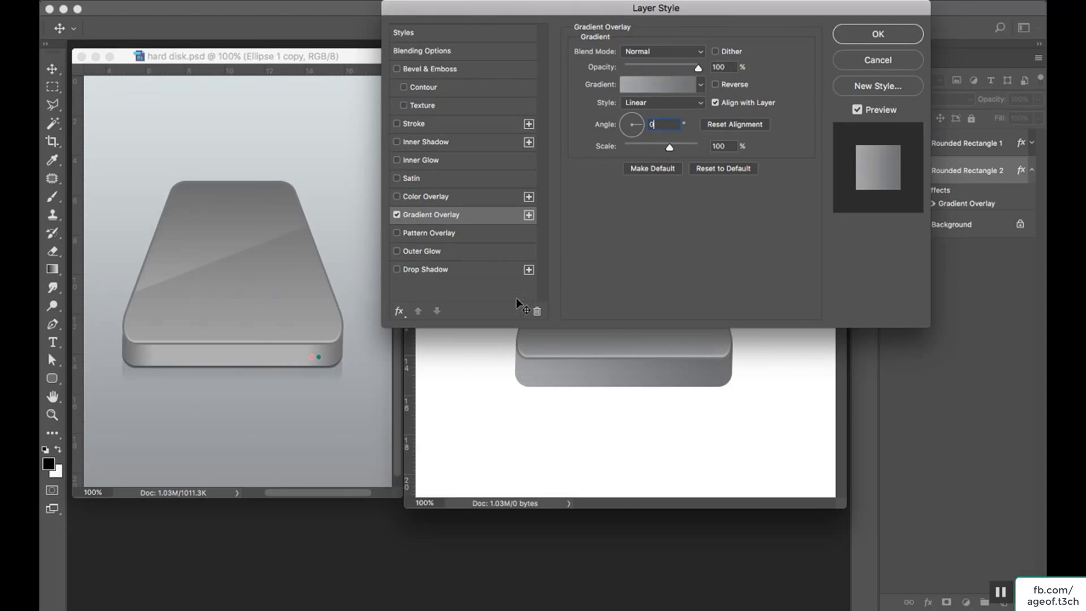
- Set the starting colour stop of the bar's overlay gradient to dark grey 555656
left_click(644, 86)
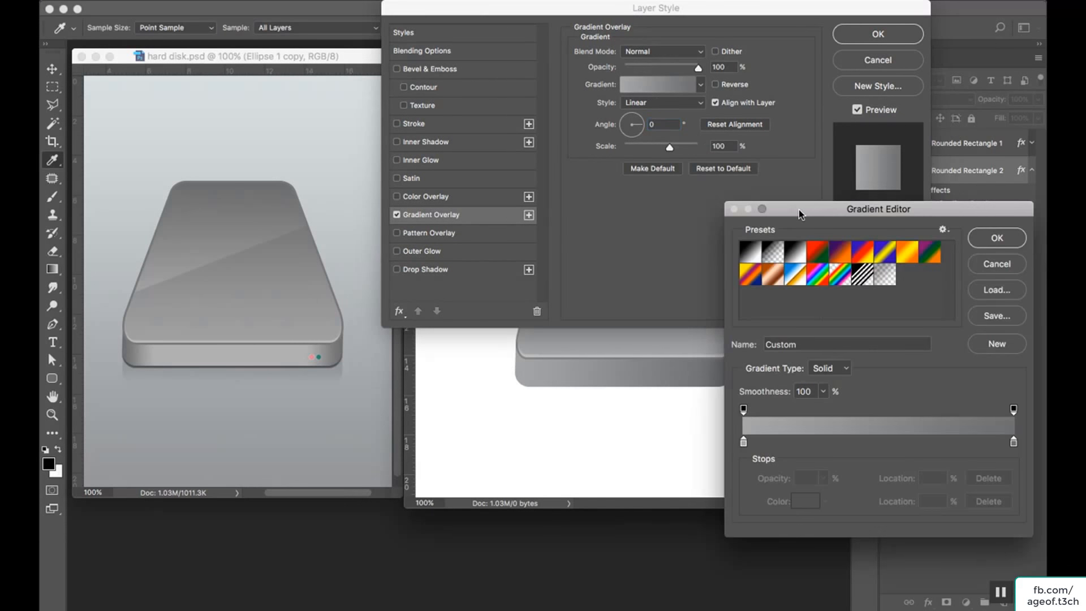
left_click_drag(799, 209, 277, 8)
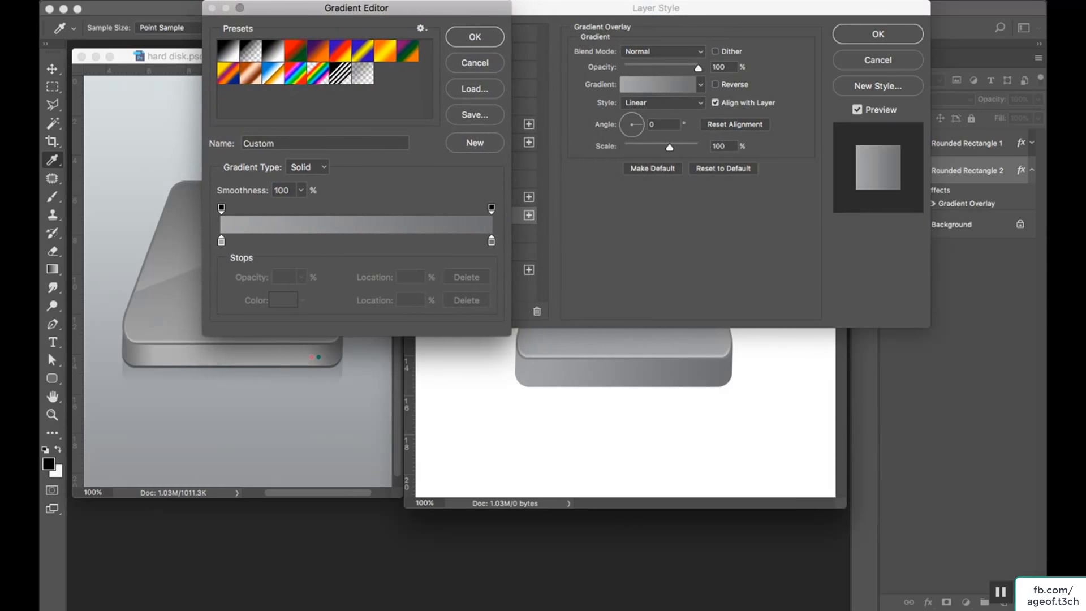
double_click(221, 241)
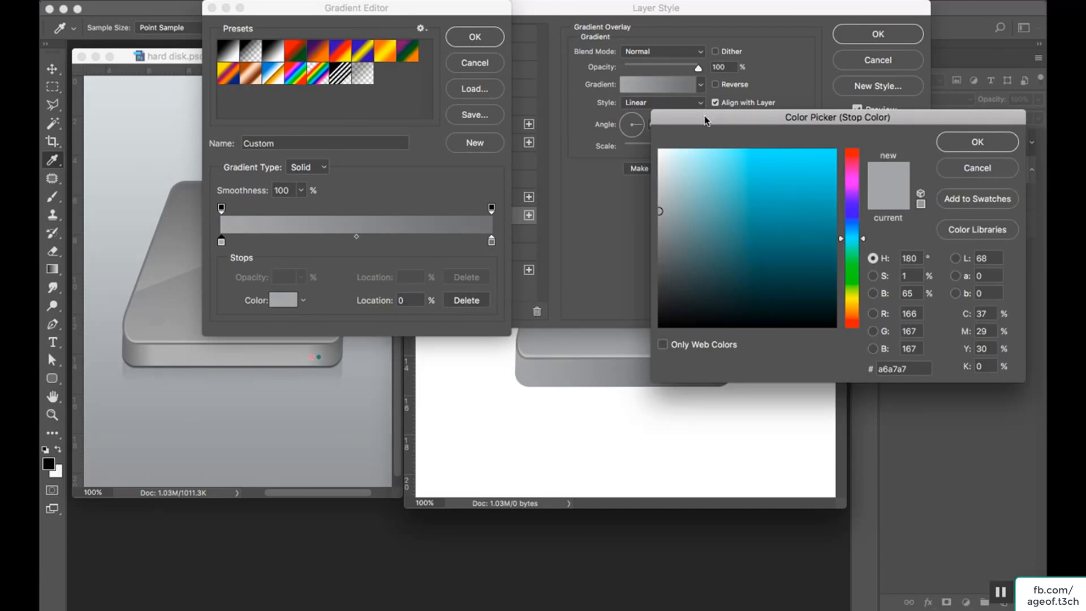
left_click_drag(704, 117, 777, 30)
left_click(734, 180)
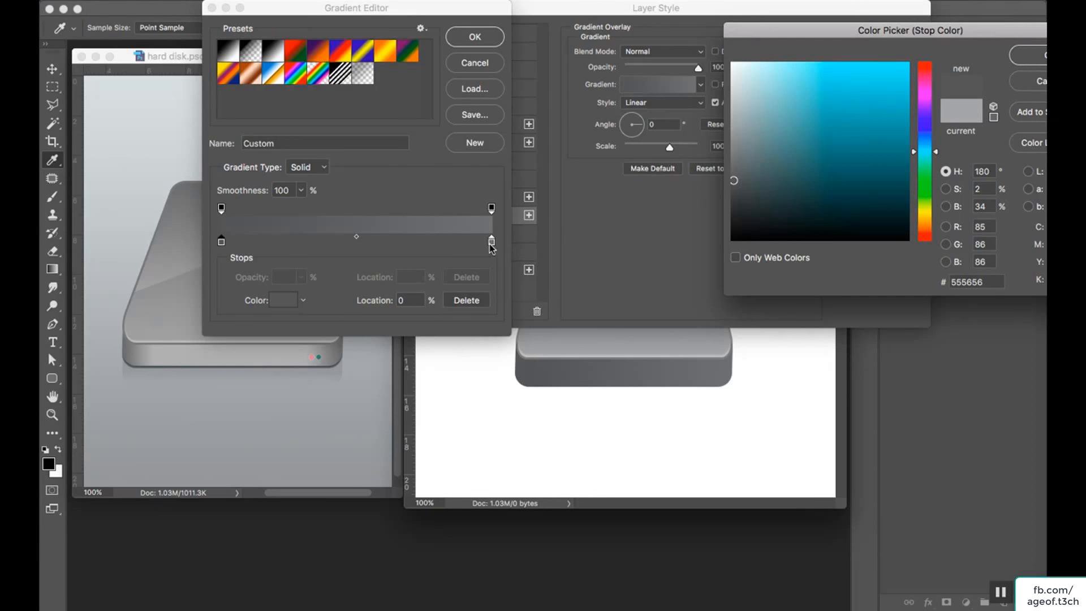
left_click(1020, 58)
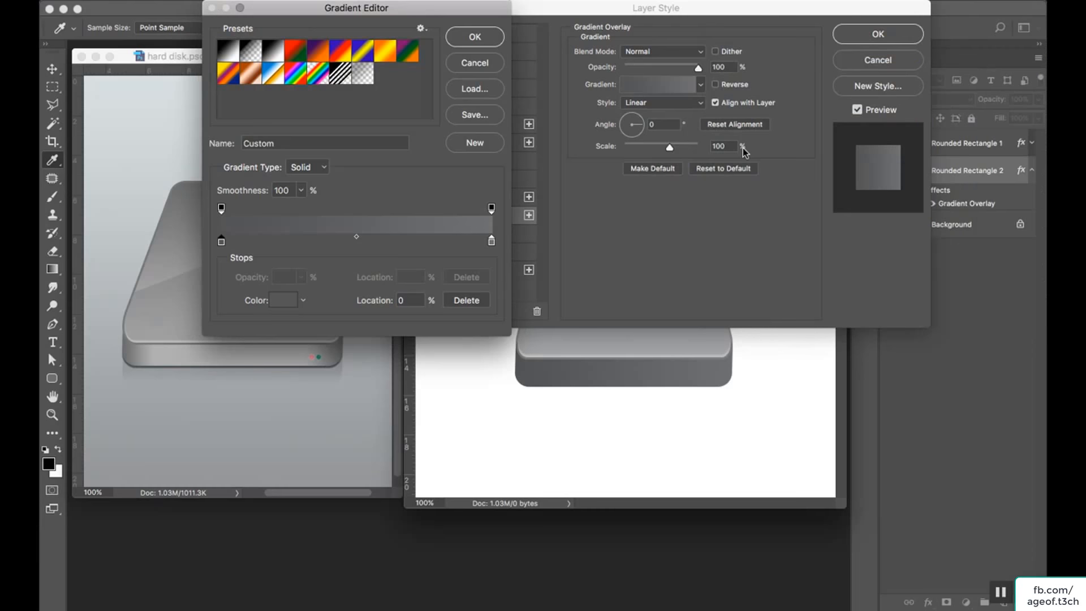
- Match the gradient's end stop to the dark grey start colour and add two inner colour stops at 15% and 85%
left_click(492, 241)
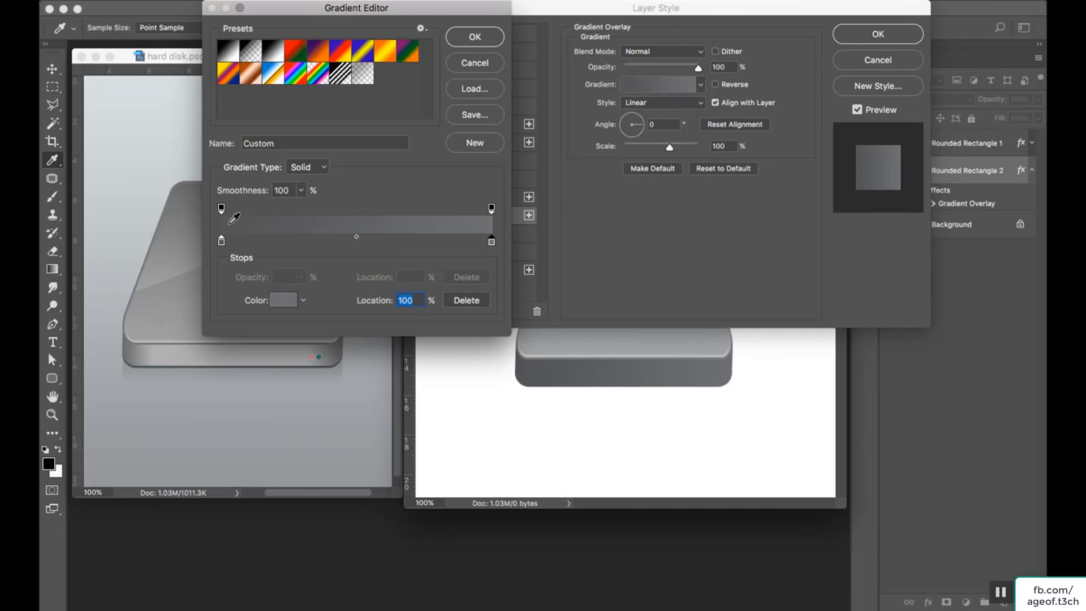
left_click(233, 218)
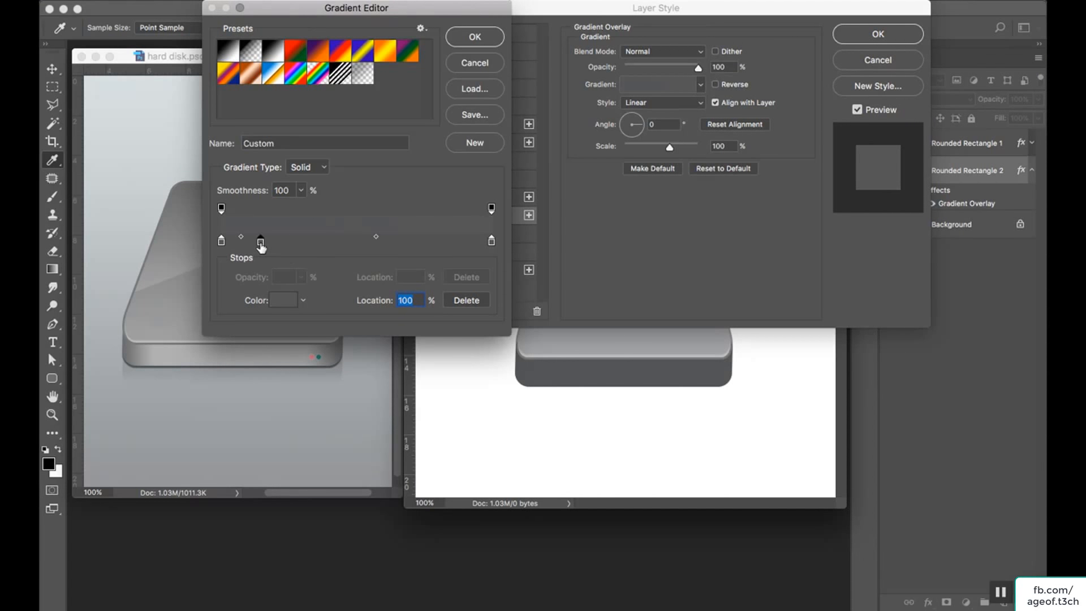
left_click_drag(261, 247, 265, 244)
left_click(447, 242)
left_click_drag(448, 245, 452, 244)
- Colour the 85% stop light grey c3c7c7, match the 15% stop to it, and accept the gradient
double_click(451, 243)
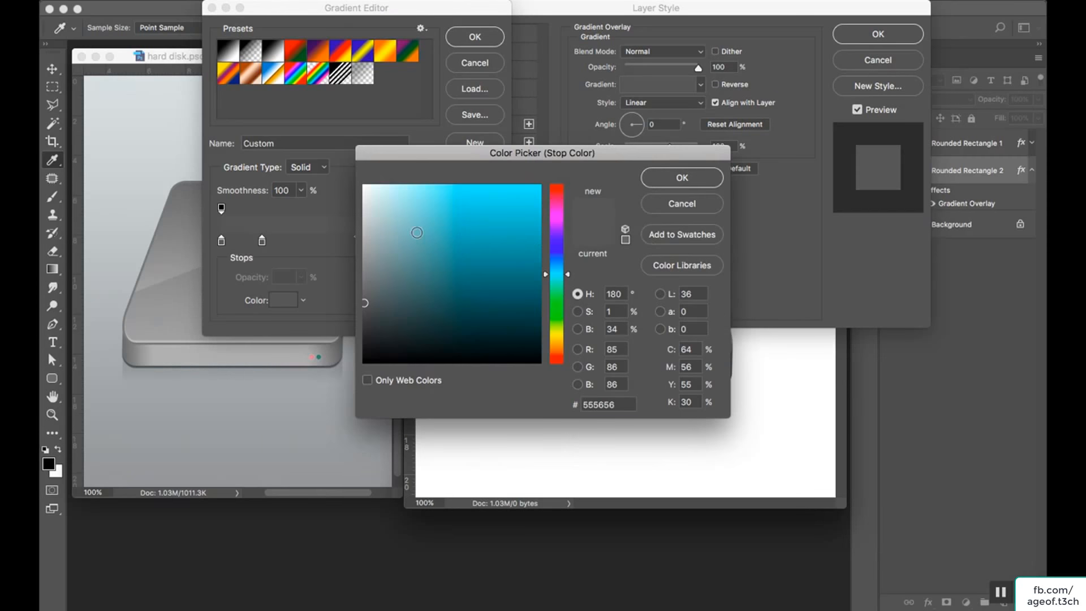
left_click(366, 224)
left_click_drag(445, 154, 733, 21)
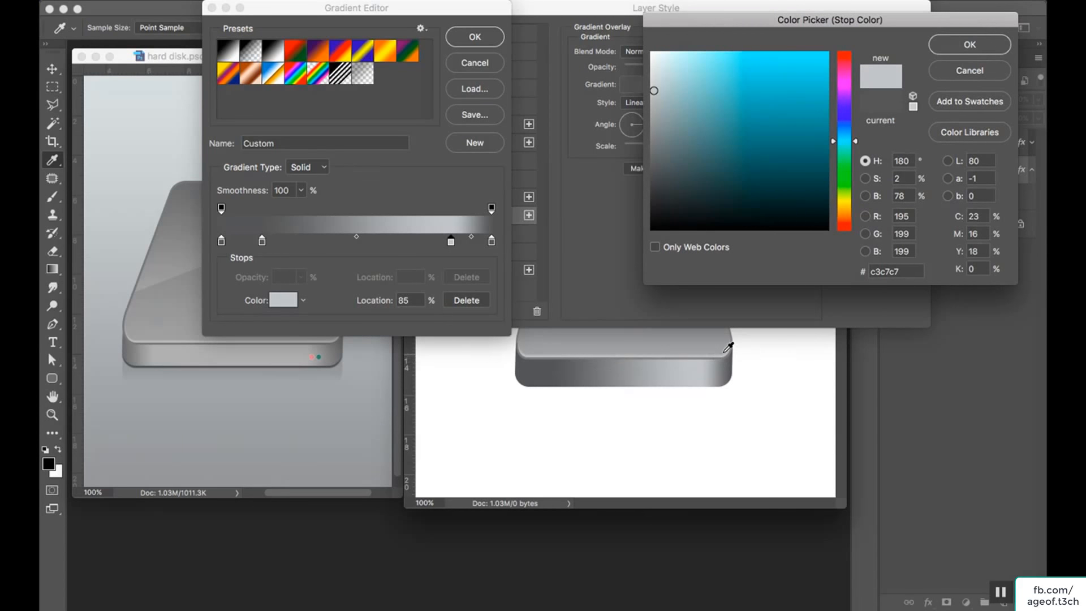
left_click(969, 44)
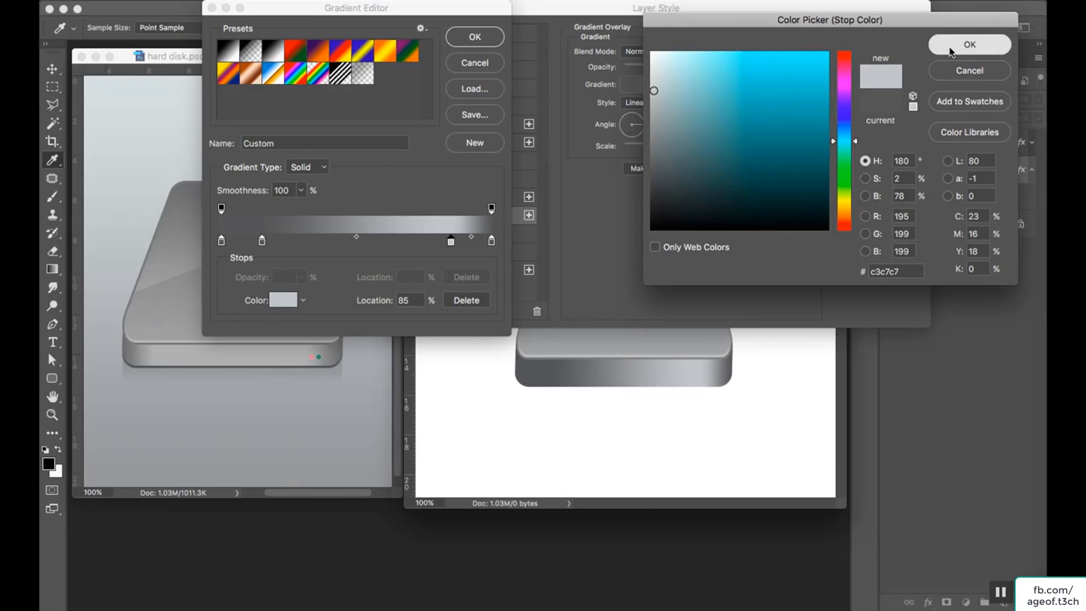
left_click(262, 240)
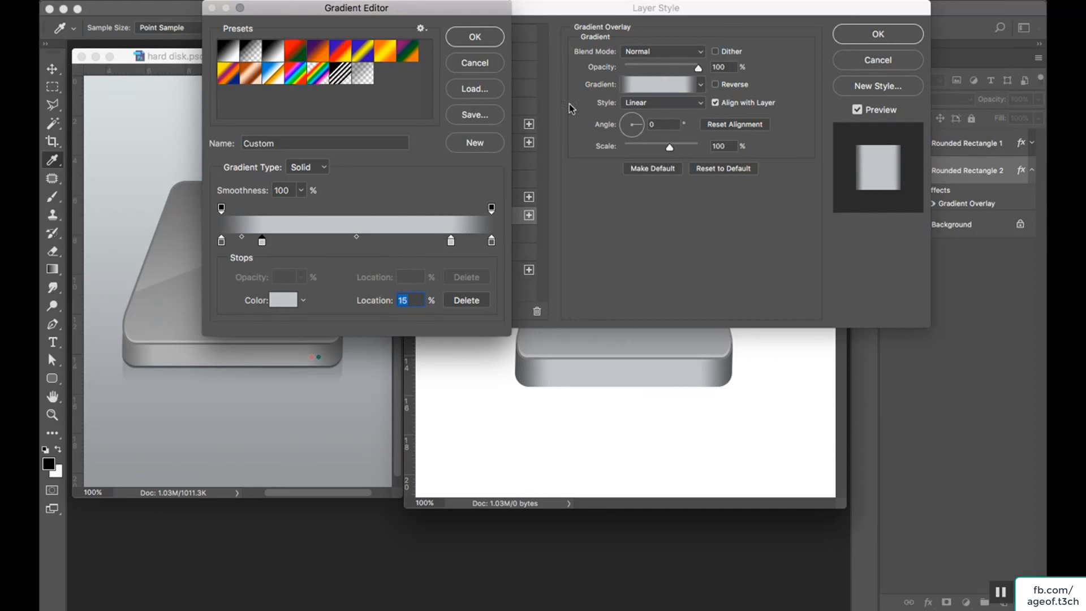
left_click(474, 37)
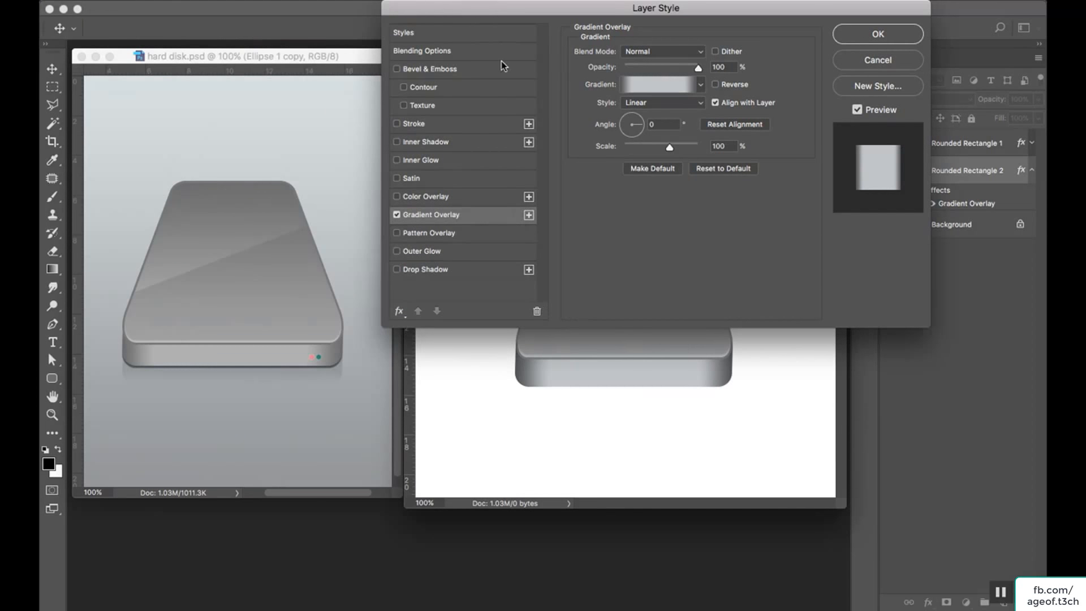
- Add a Drop Shadow to the front bar with a 90° angle, 3 px distance and an S-curve contour
left_click(442, 270)
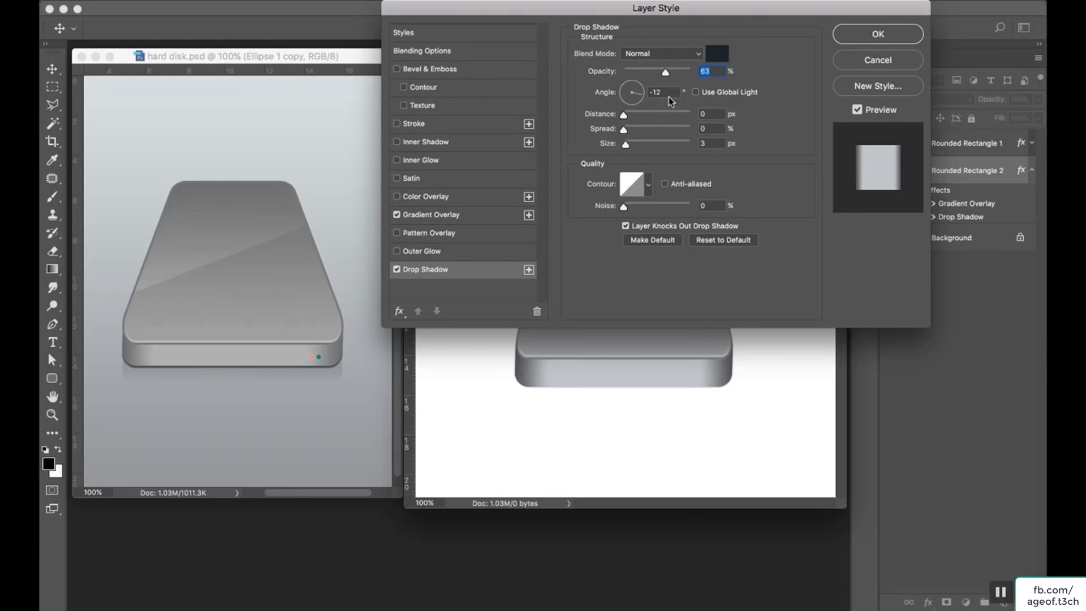
left_click_drag(668, 93, 632, 92)
type("90")
left_click_drag(623, 117, 626, 117)
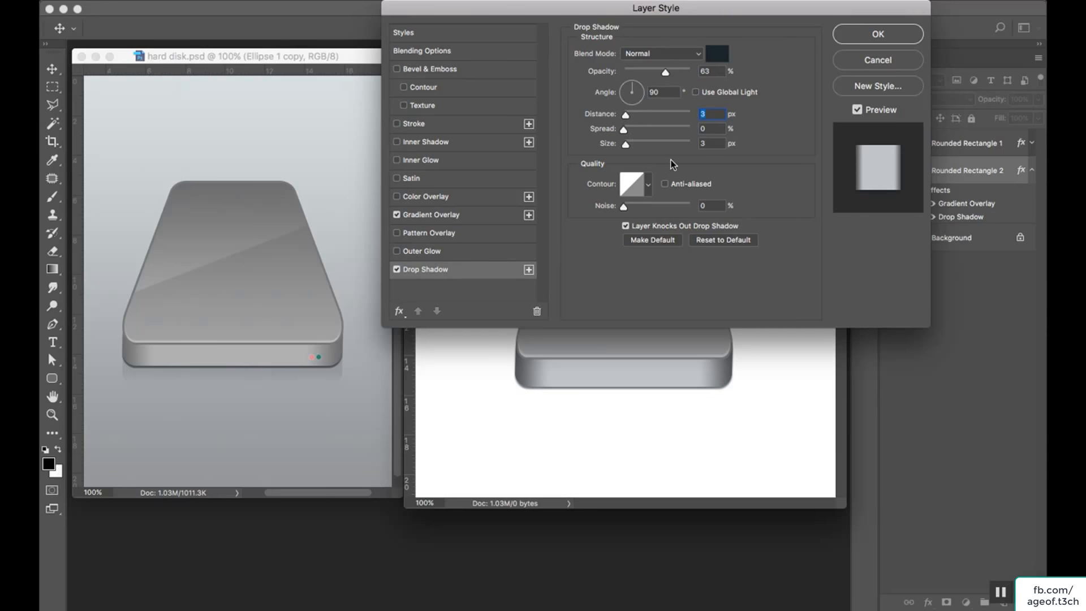
left_click(649, 187)
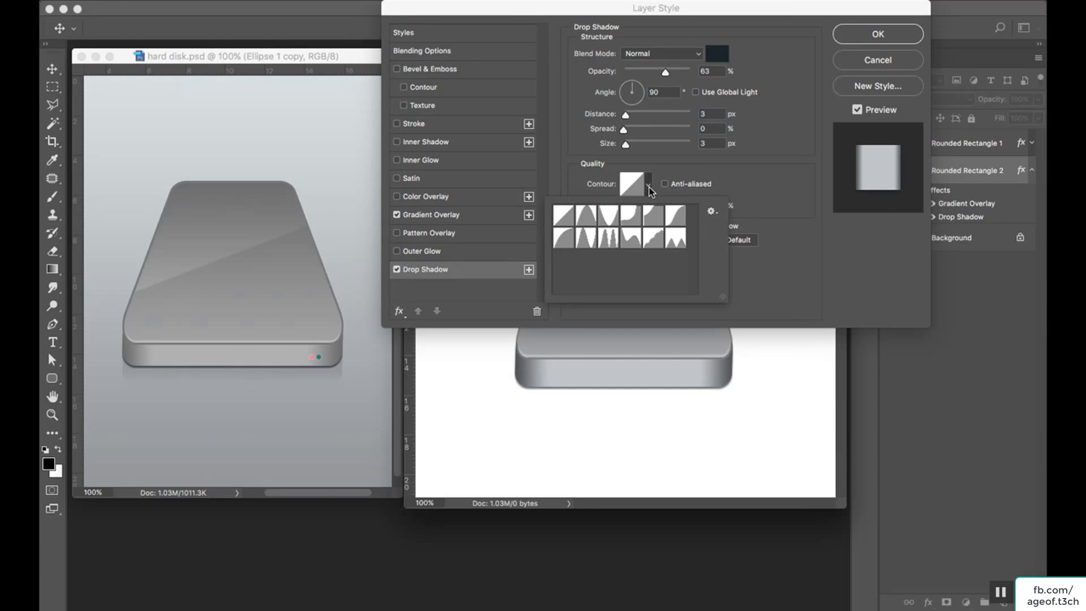
left_click(683, 223)
left_click(762, 154)
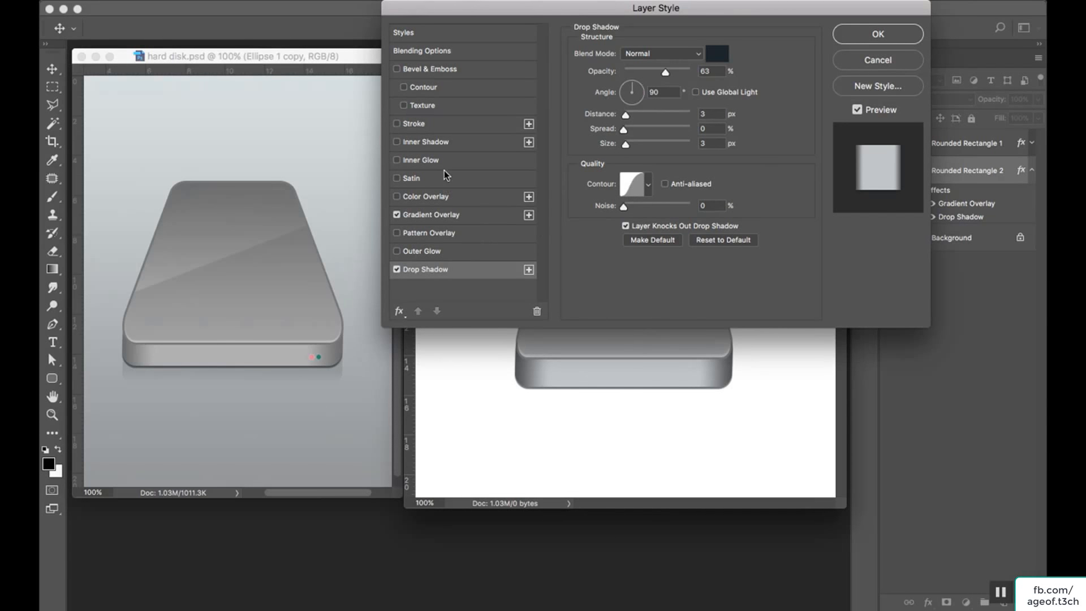
- Add an Inner Shadow to the front bar with an S-curve contour and 2 px distance, then apply the layer style and collapse its effects
left_click(444, 142)
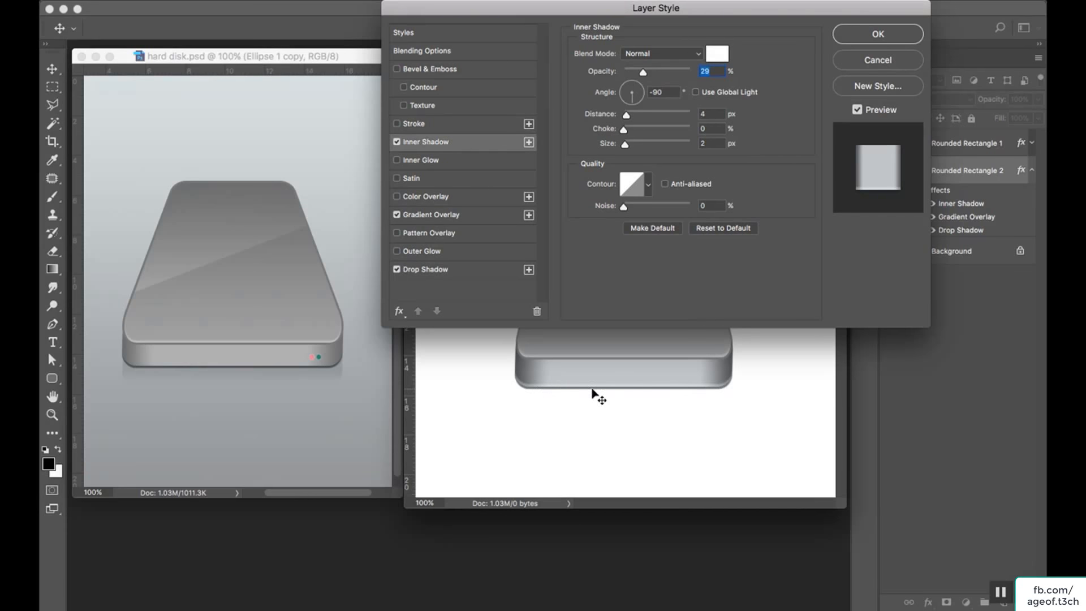
left_click(648, 185)
left_click(676, 216)
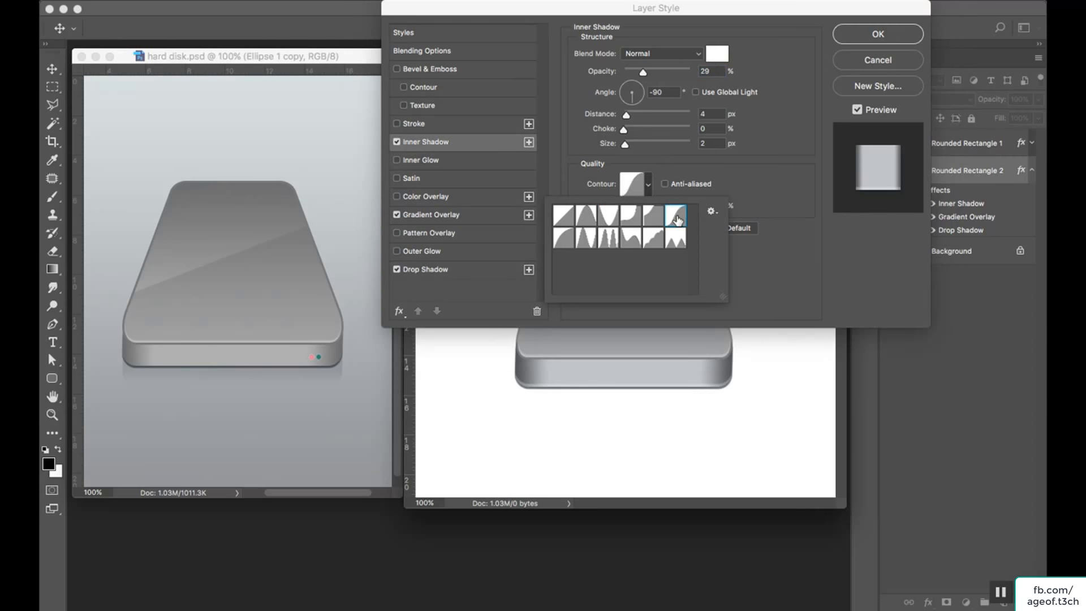
double_click(708, 115)
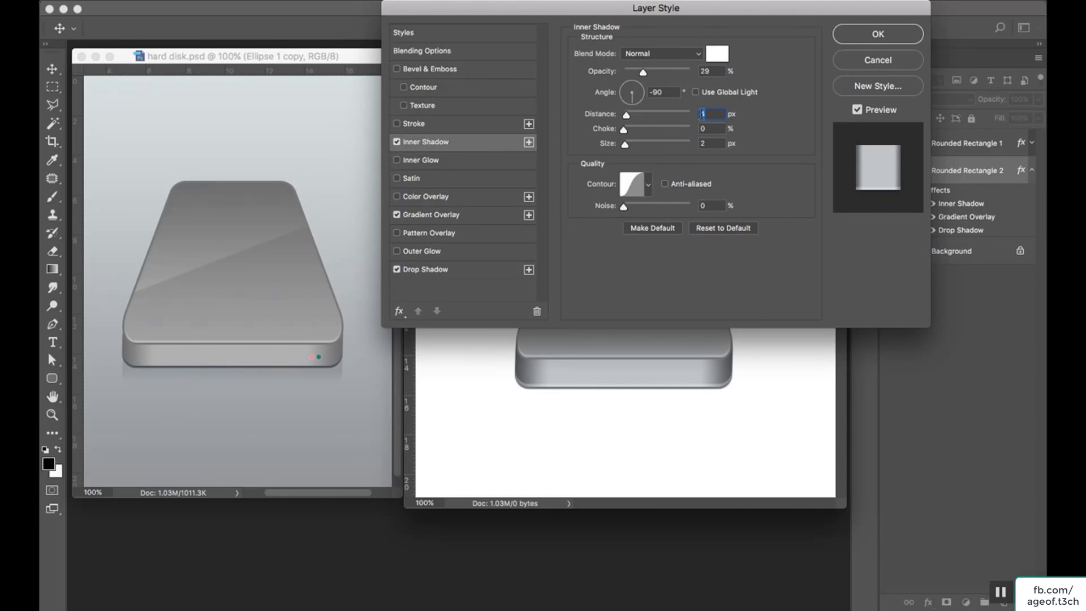
type("2")
left_click(878, 36)
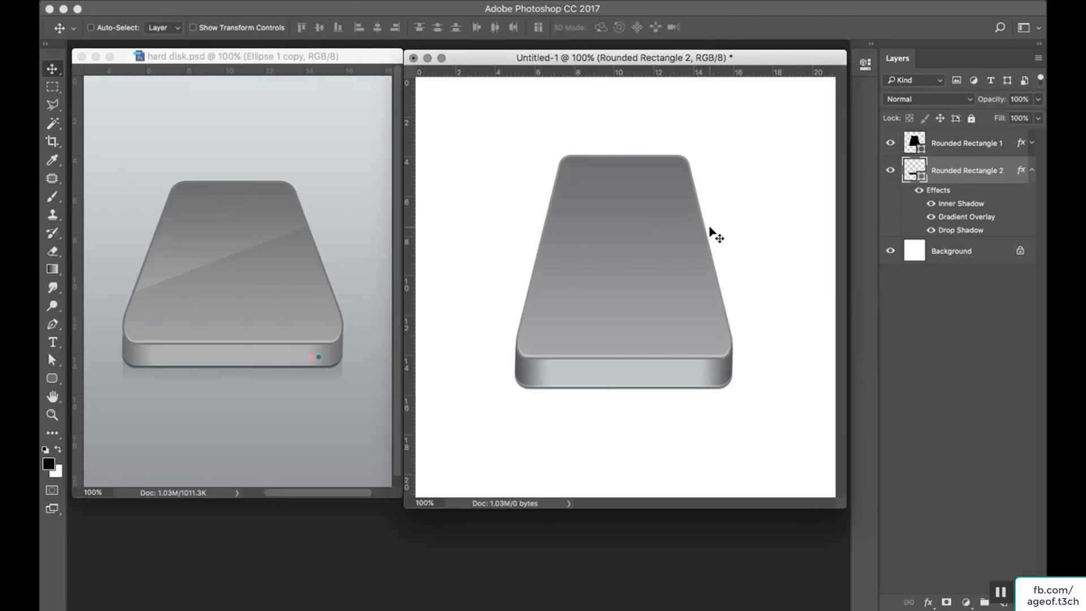
left_click(1031, 170)
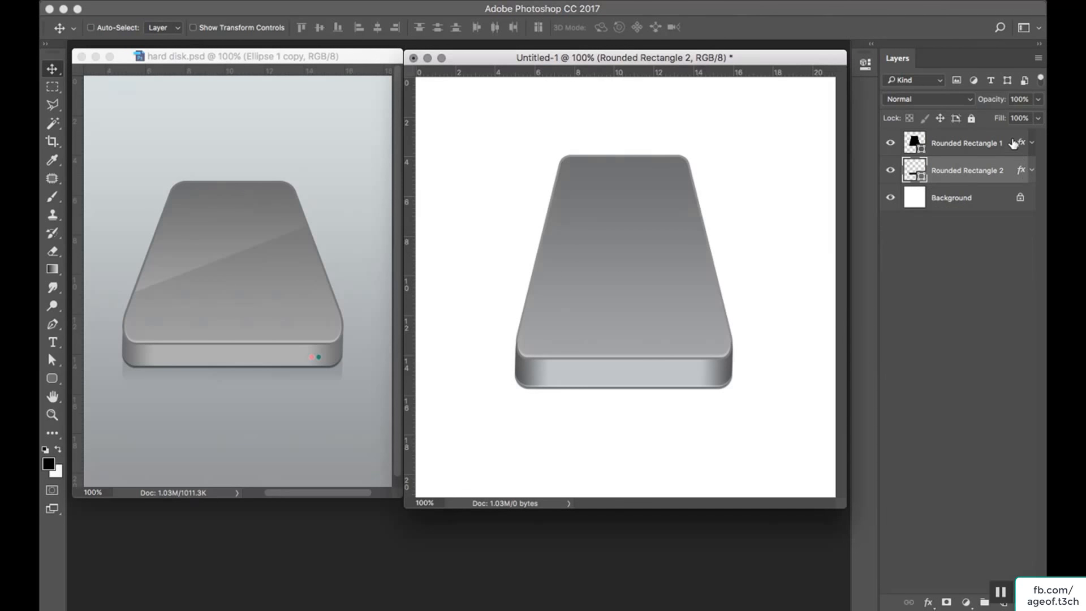
- Try to lower the top edge of the trapezoid with Free Transform
left_click(1004, 141)
key("ctrl+t")
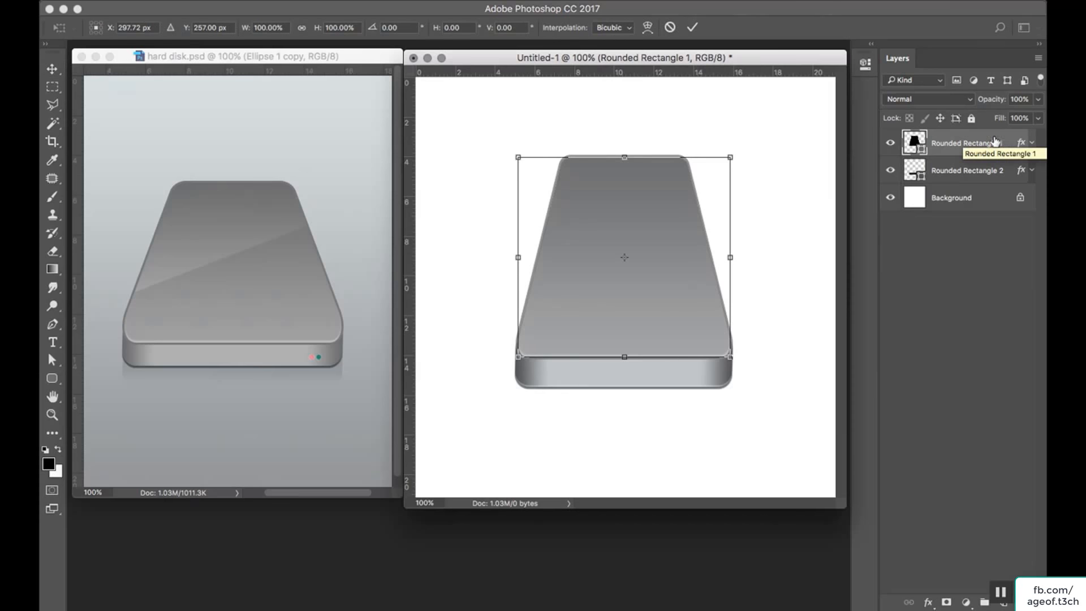
left_click_drag(626, 154, 624, 165)
key("super+z")
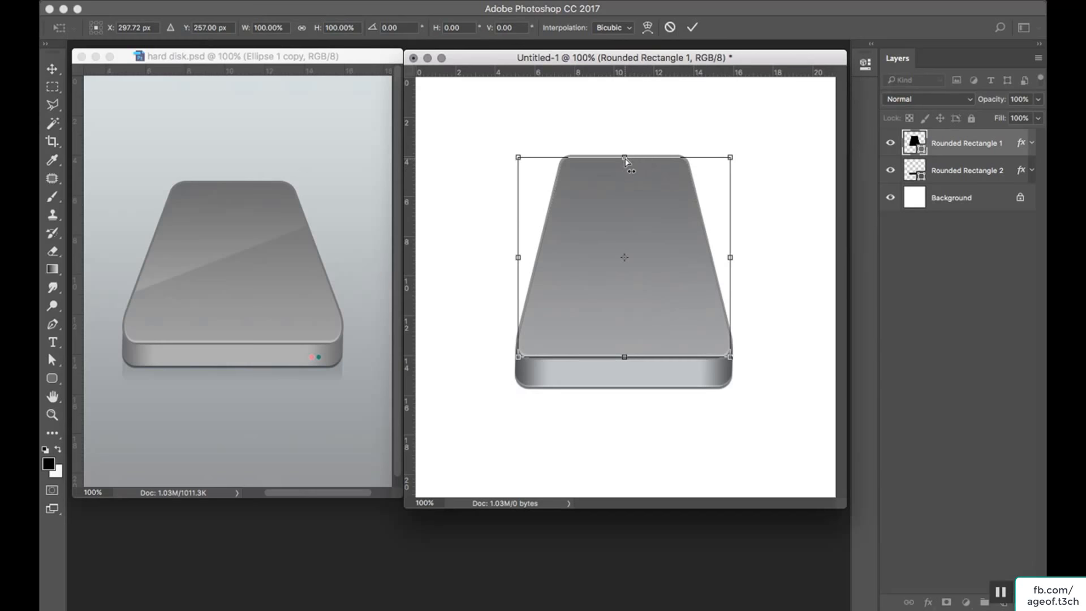
left_click_drag(625, 161, 622, 163)
key("Return")
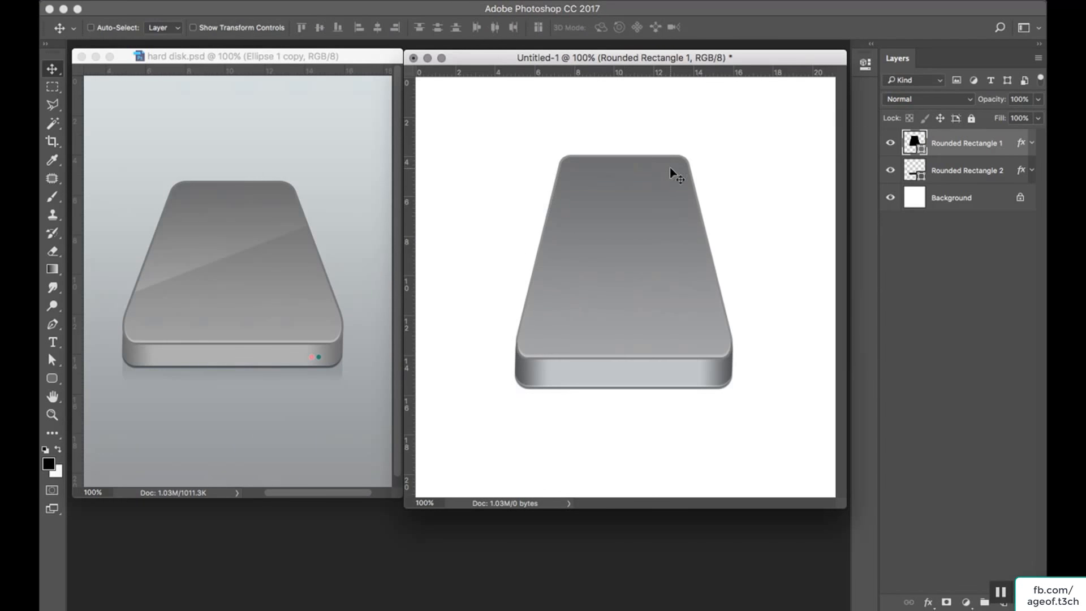
- Load the trapezoid's outline as a selection and subtract everything below a rising diagonal line with the Polygonal Lasso tool
left_click(914, 142, "super")
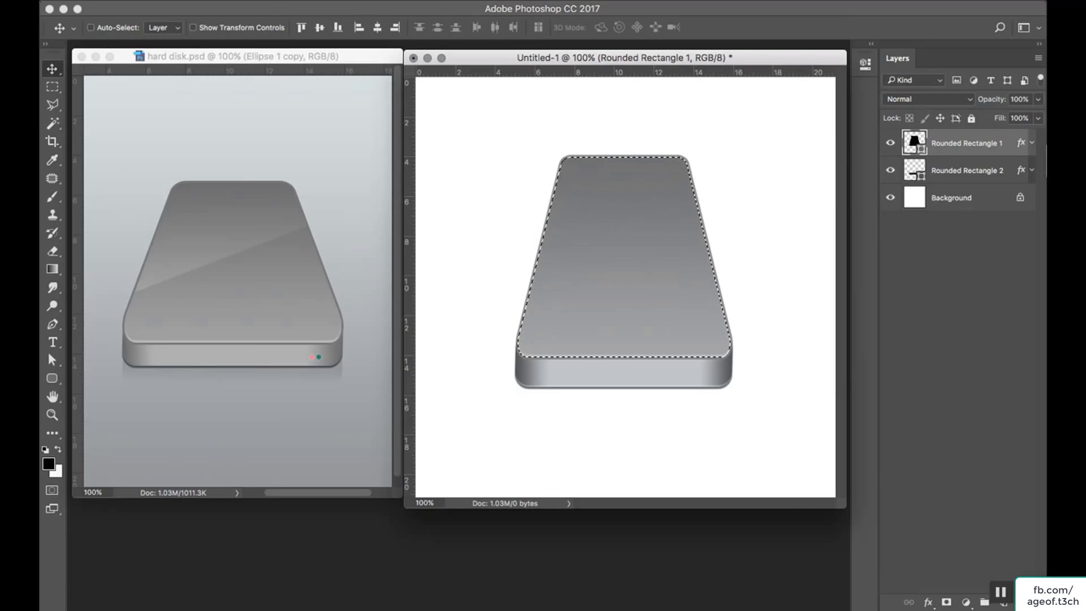
left_click(52, 104)
left_click(111, 121)
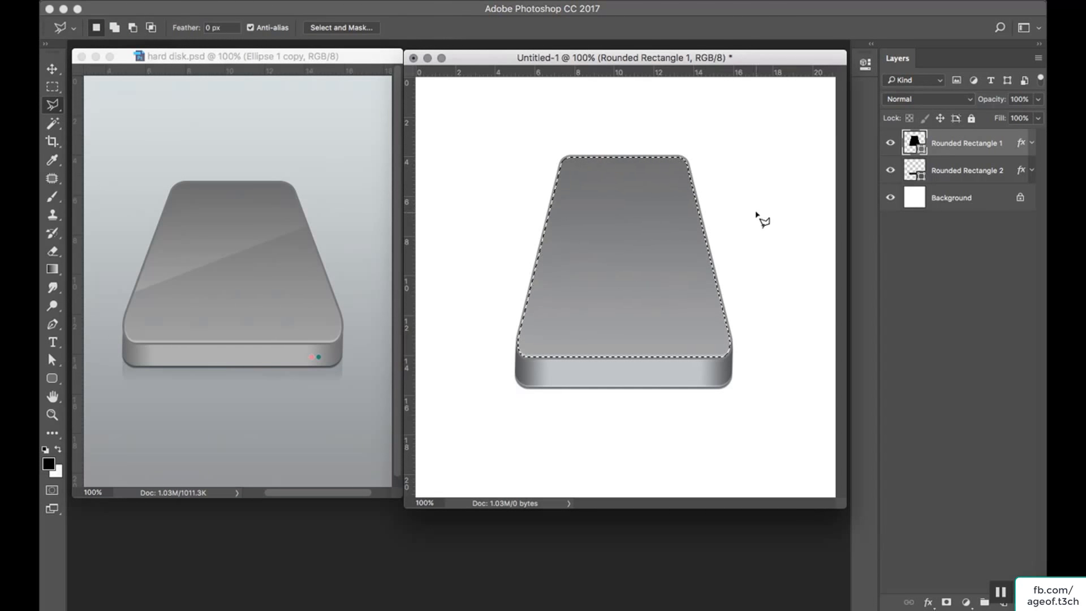
key("alt")
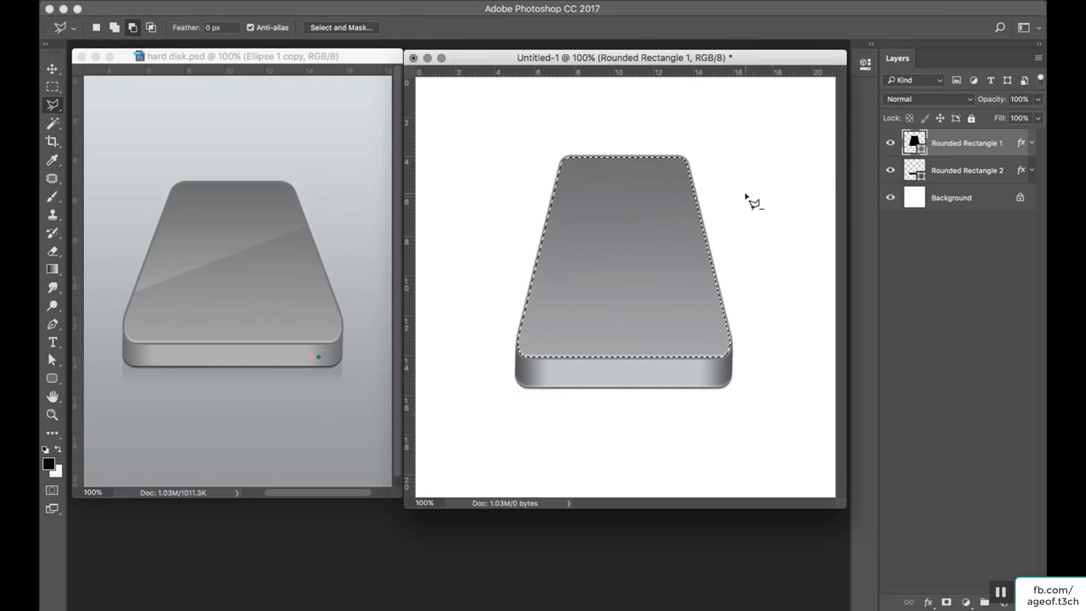
left_click(746, 194)
left_click(484, 304)
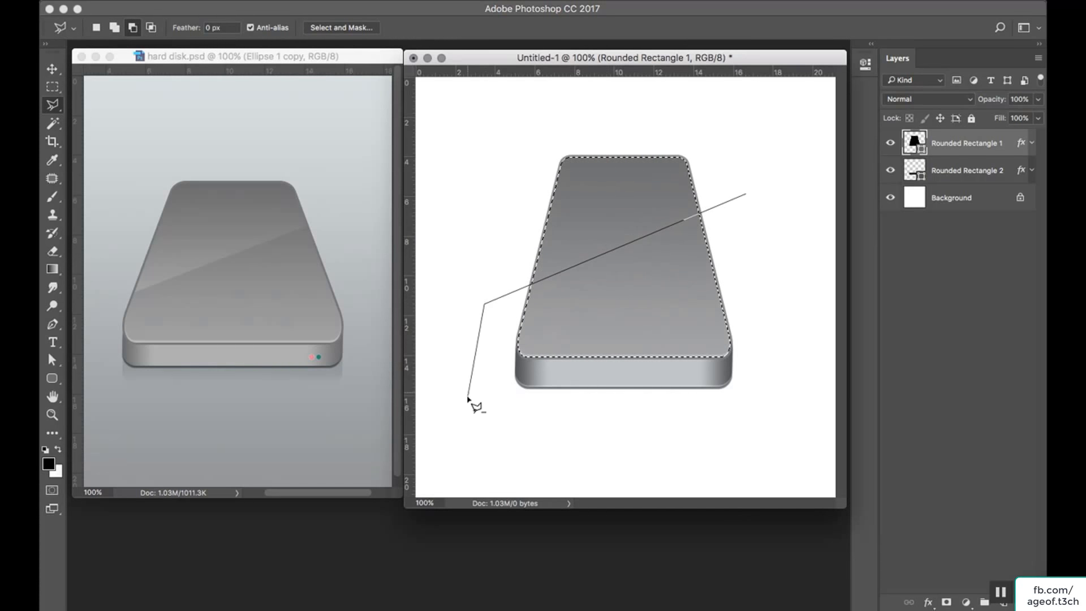
left_click(468, 419)
left_click(791, 461)
left_click(809, 364)
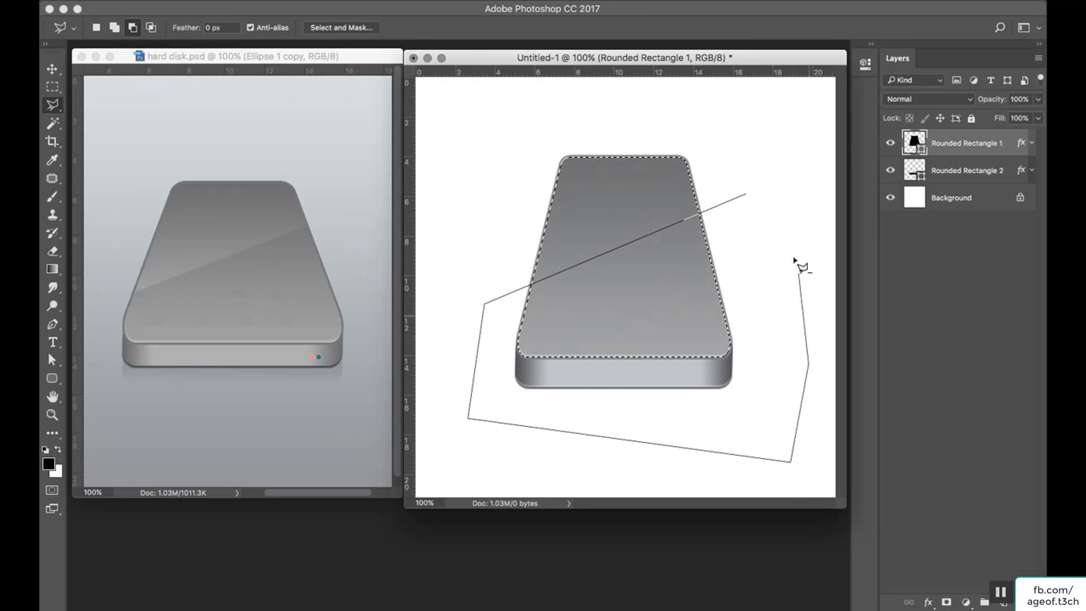
left_click(746, 195)
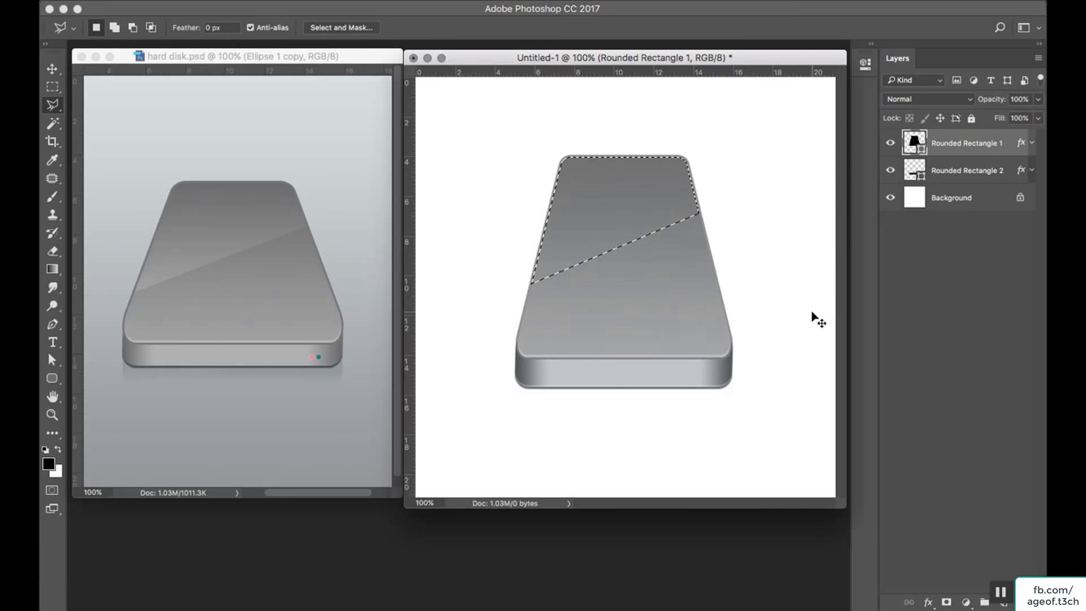
- Create a new layer and fill the selection with a linear white-to-transparent gradient running from below the front side up to the trapezoid's top edge
key("ctrl+shift+n")
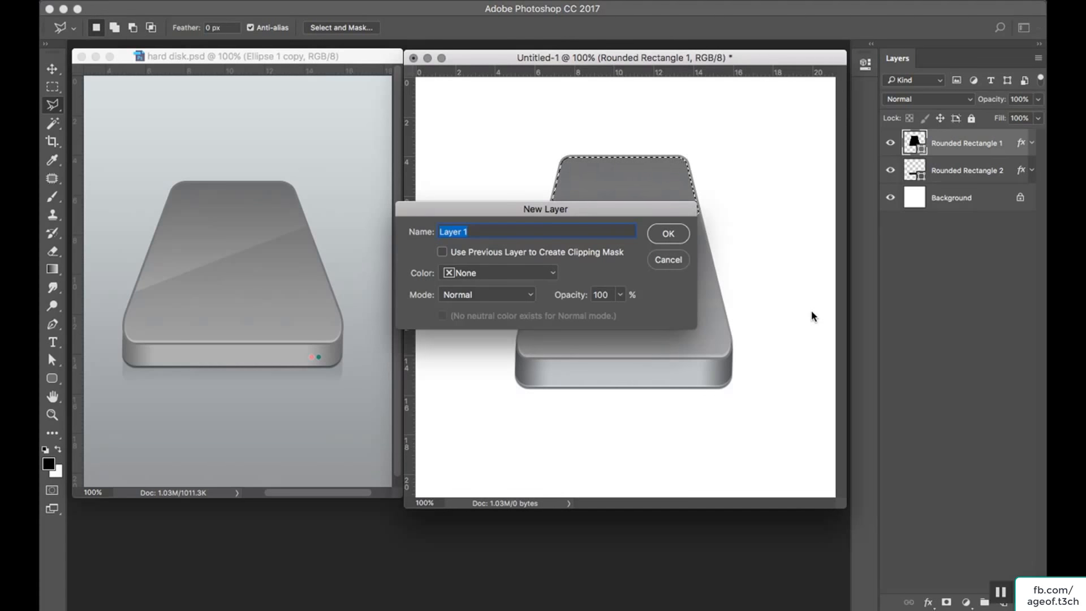
key("Return")
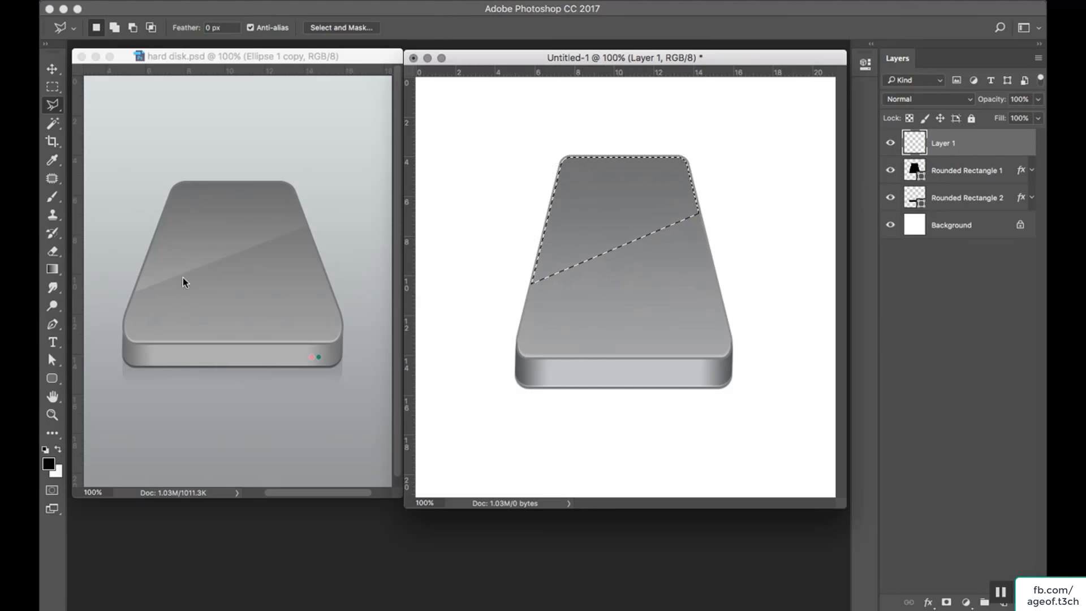
left_click(52, 270)
left_click(59, 449)
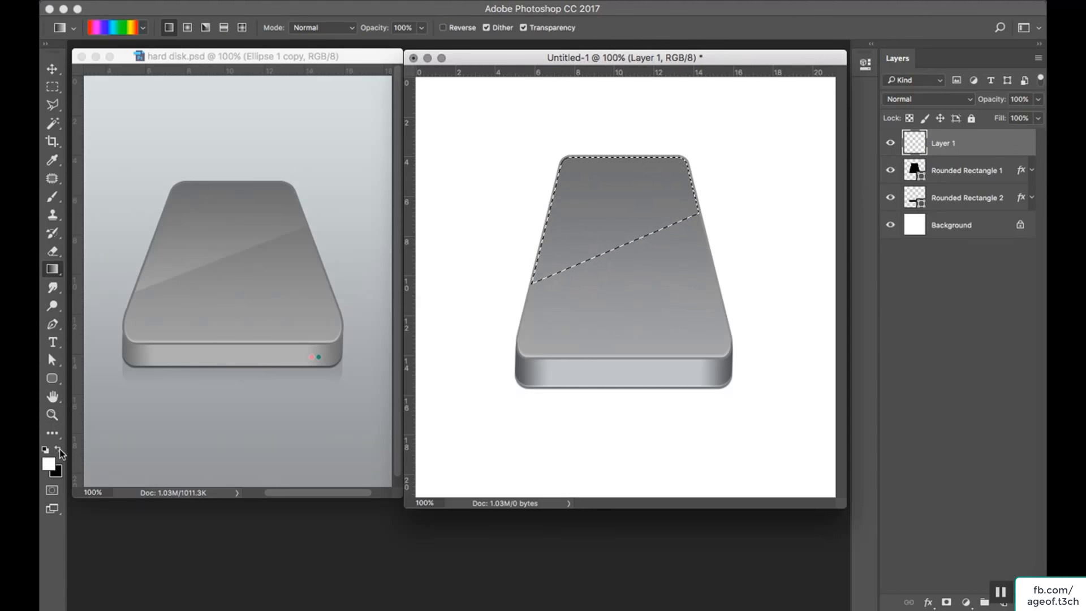
left_click(143, 27)
left_click(98, 54)
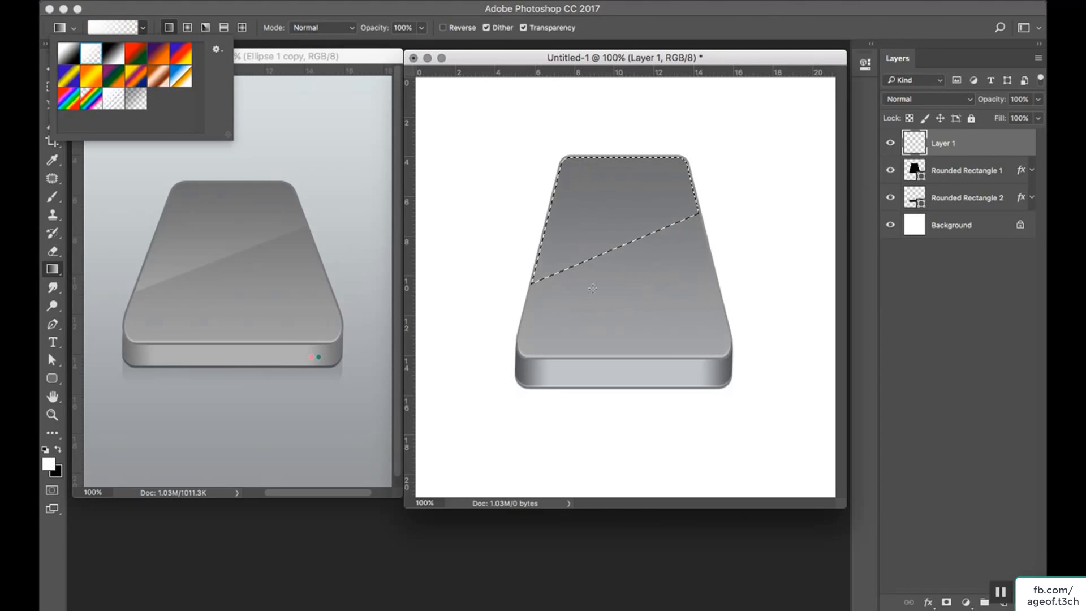
left_click(607, 409)
left_click_drag(608, 416, 615, 146)
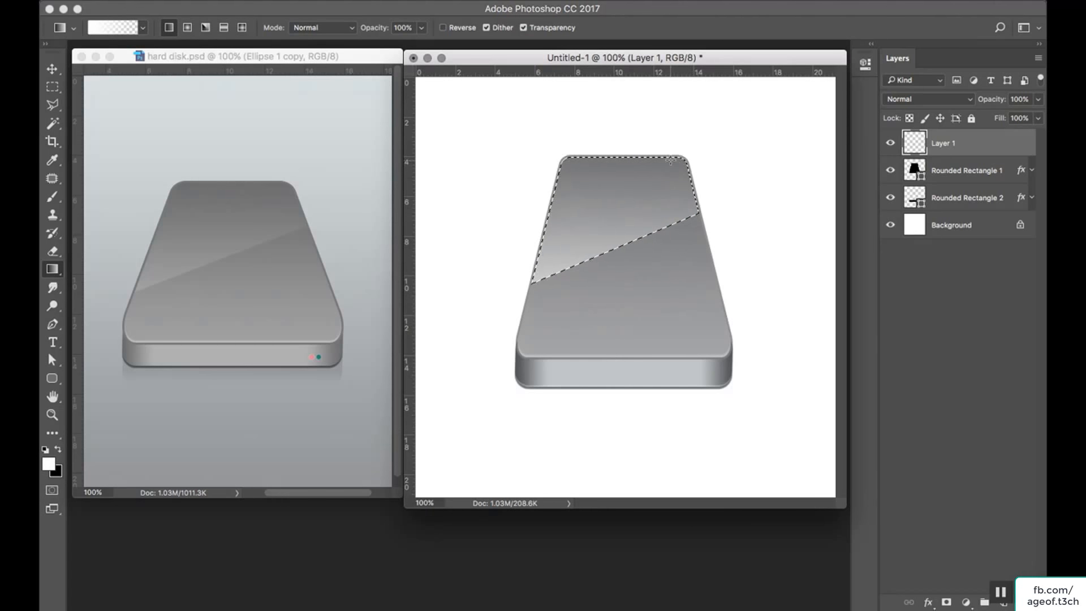
left_click_drag(625, 118, 622, 366)
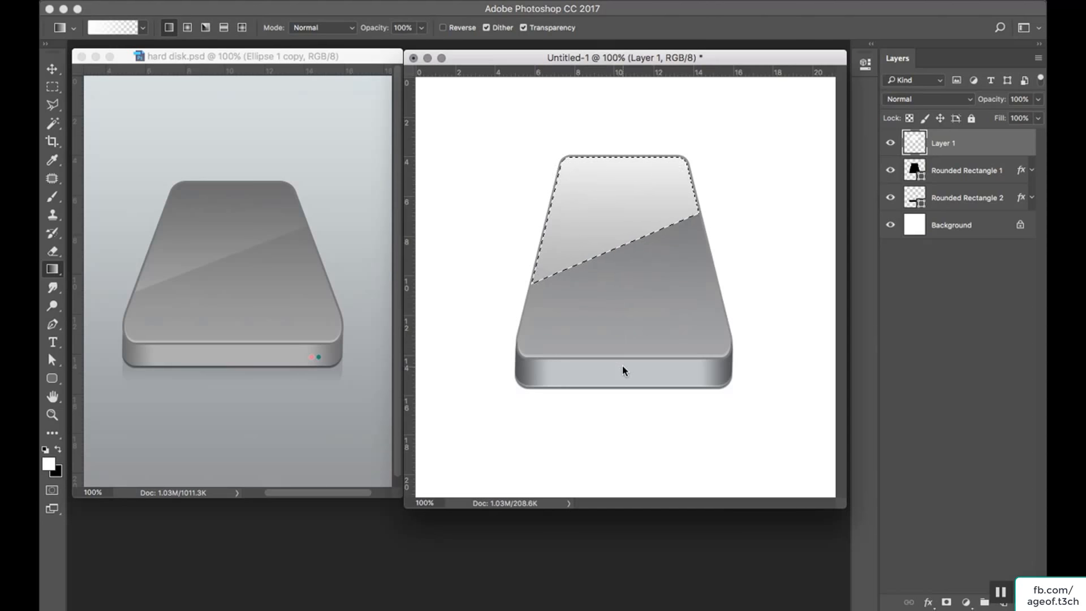
mouse_move(633, 105)
left_mouse_down()
mouse_move(654, 388)
mouse_move(634, 433)
mouse_move(654, 291)
mouse_move(630, 121)
left_mouse_up()
key("ctrl+z")
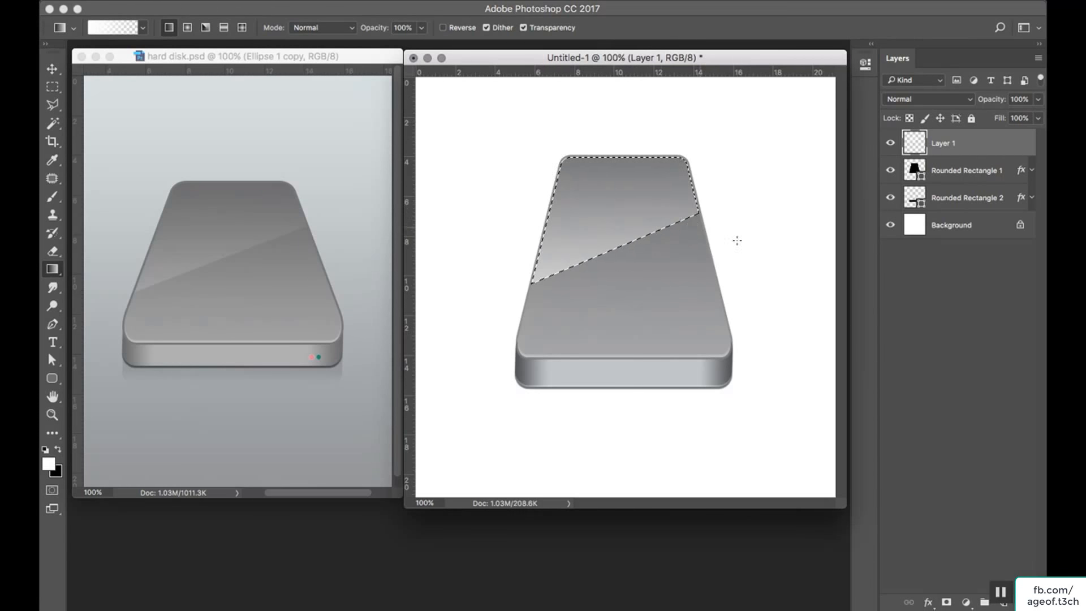
- Deselect the reflection area on the drive's top
key("ctrl+d")
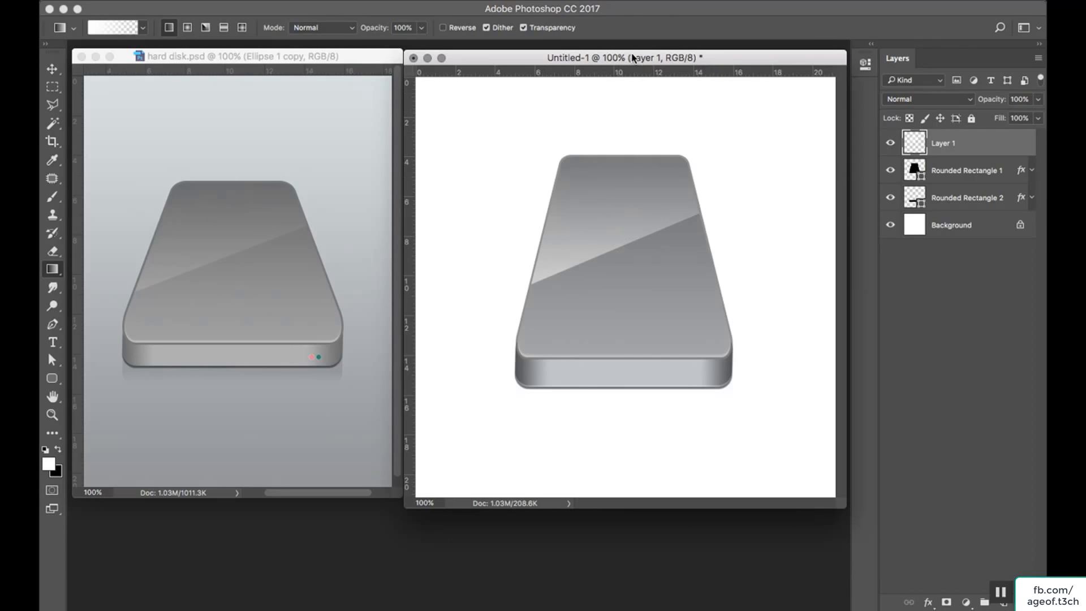
left_click_drag(631, 59, 533, 75)
left_click_drag(251, 57, 496, 41)
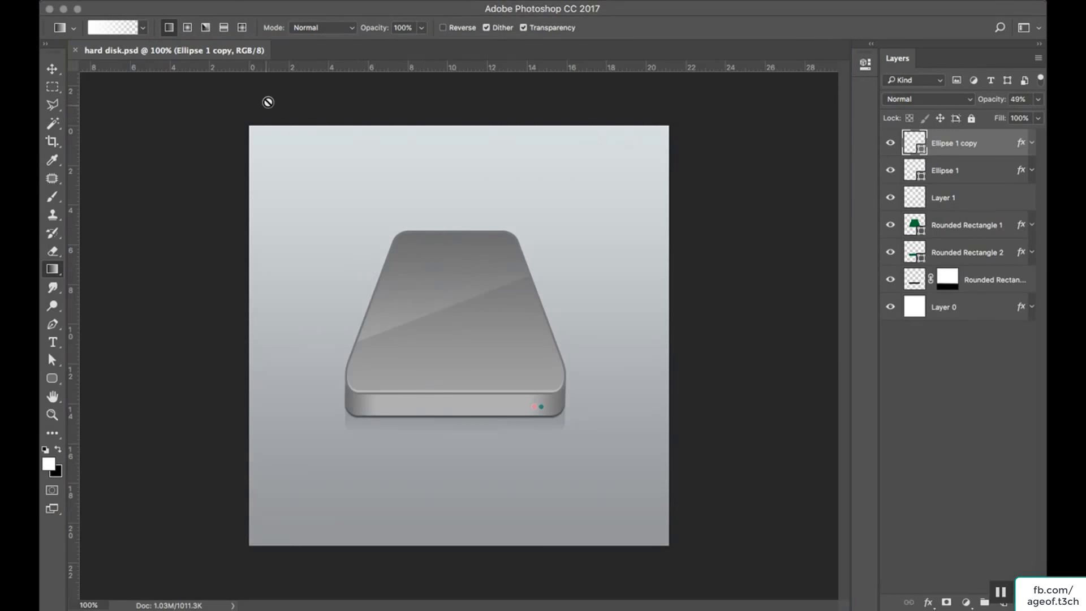
left_click_drag(100, 51, 426, 69)
left_click_drag(352, 80, 316, 111)
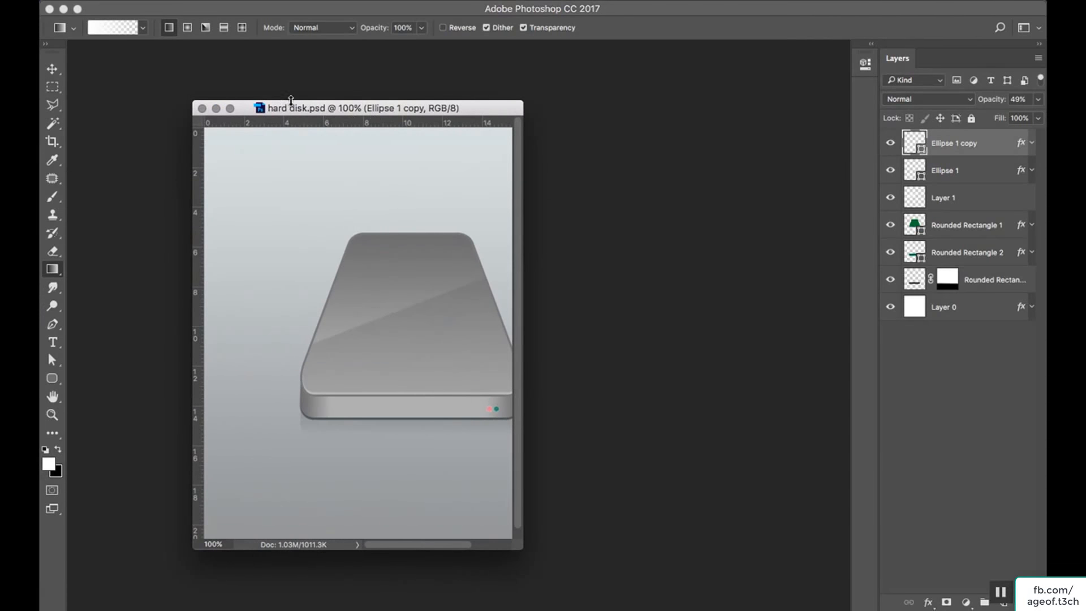
key("v")
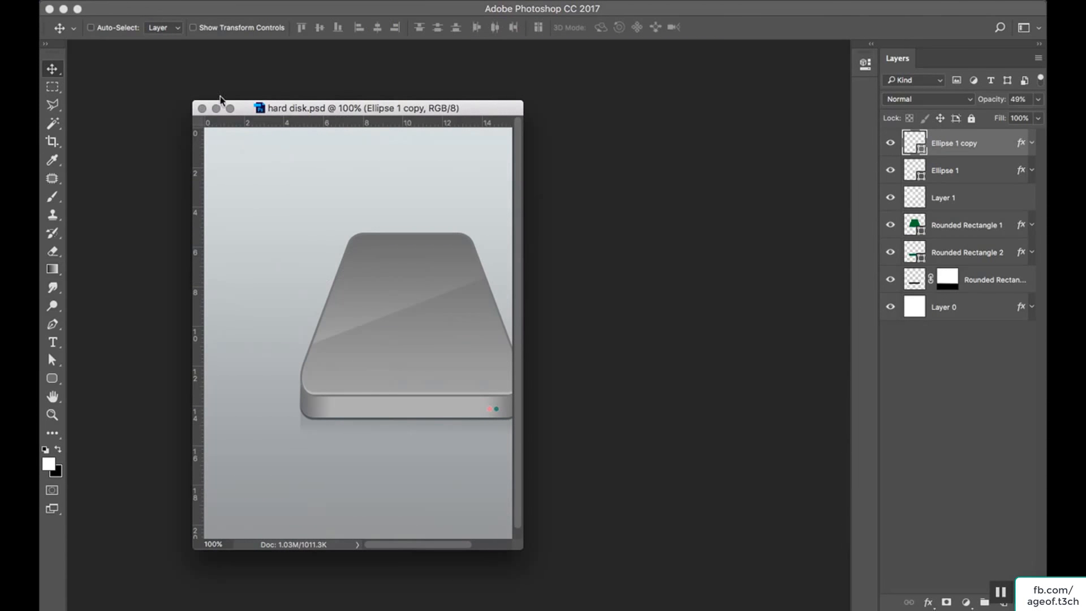
left_click_drag(296, 113, 550, 111)
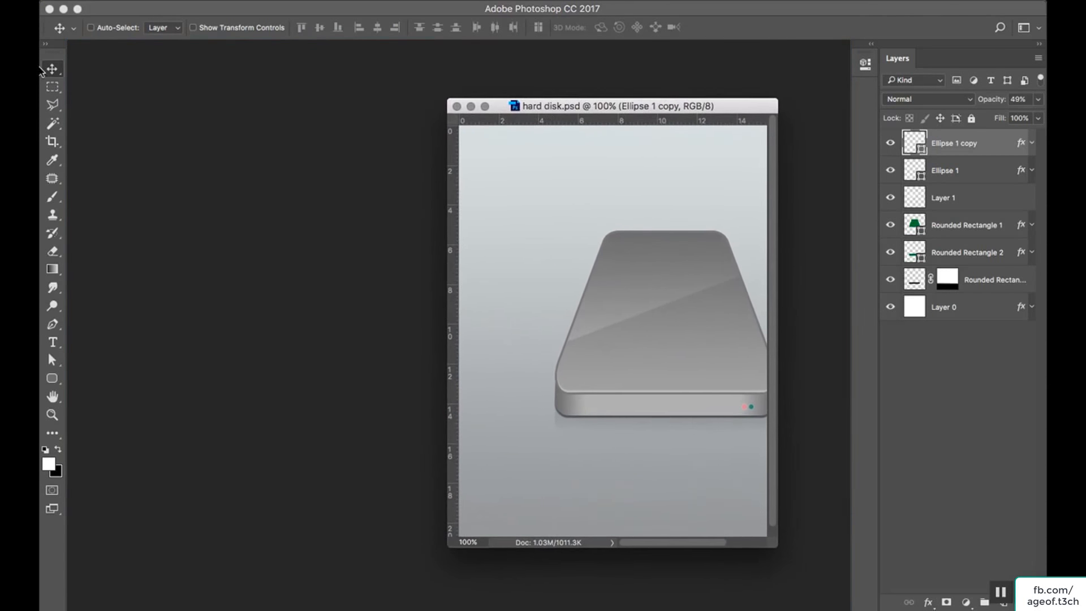
left_click(64, 8)
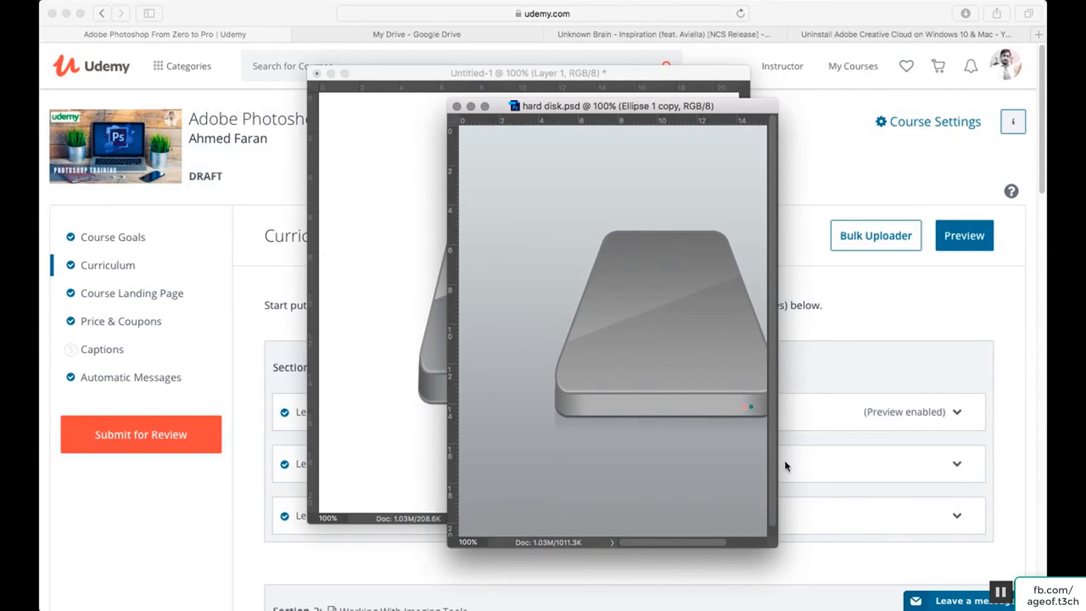
left_click(66, 13)
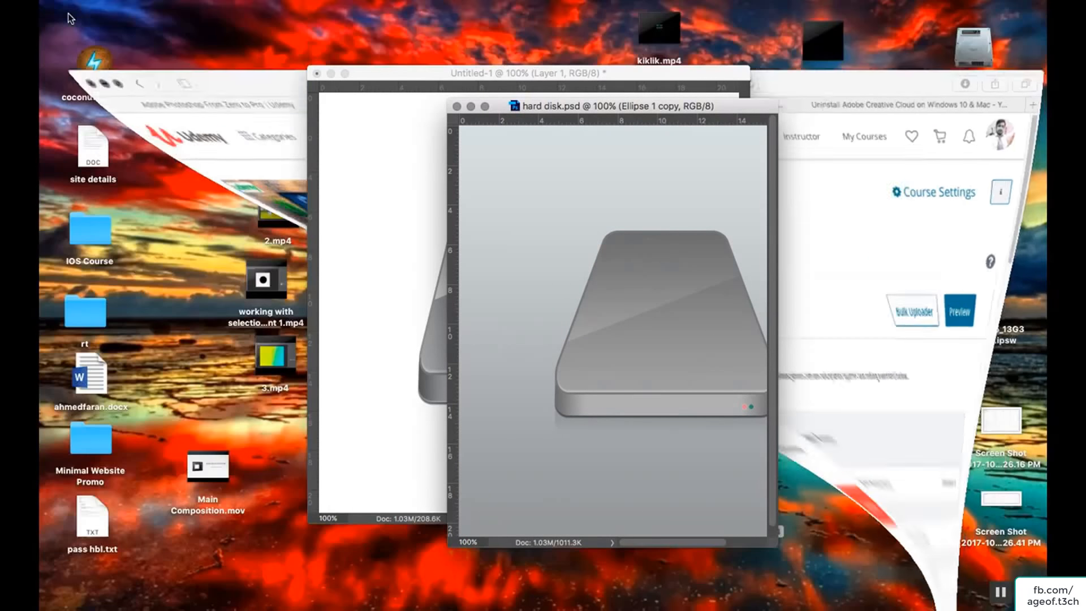
left_click_drag(514, 106, 743, 89)
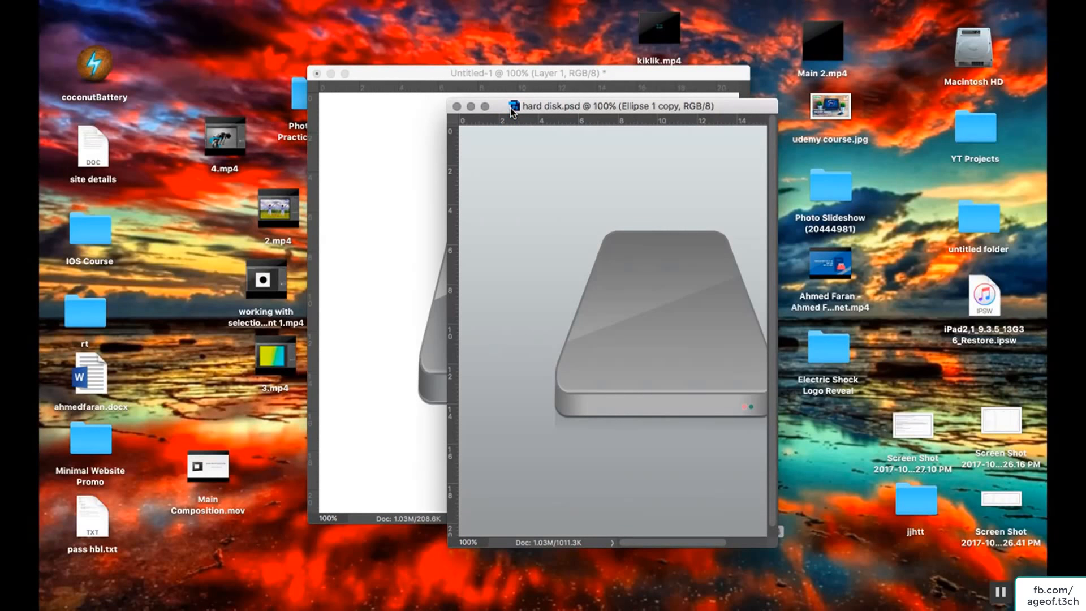
left_click_drag(510, 108, 388, 78)
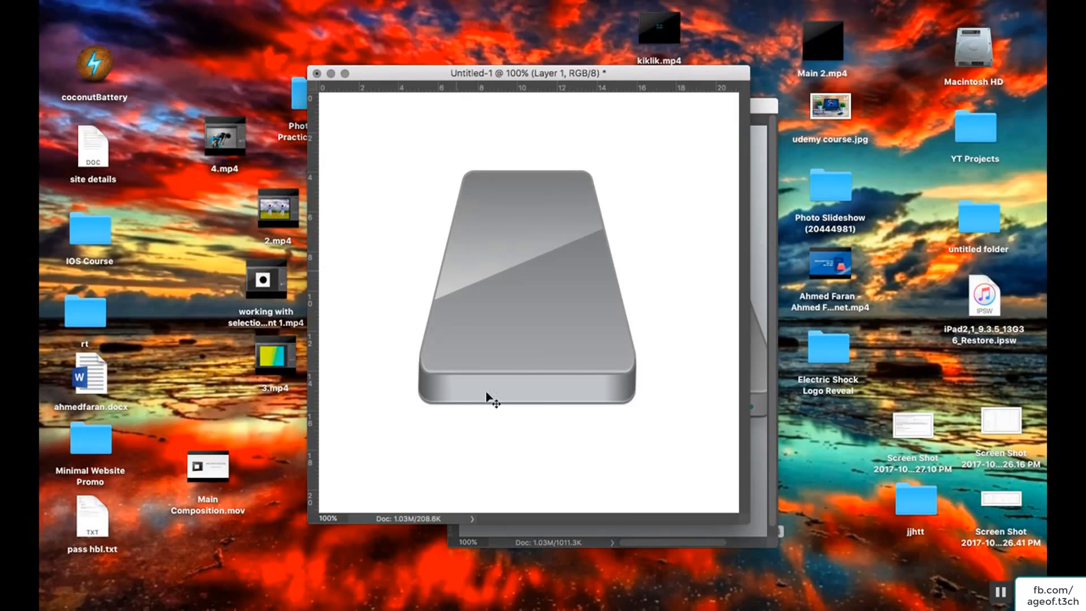
- Restore the minimized Photoshop workspace and dock the Untitled-1 document in it as a full-size tab
mouse_move(639, 607)
left_click(750, 583)
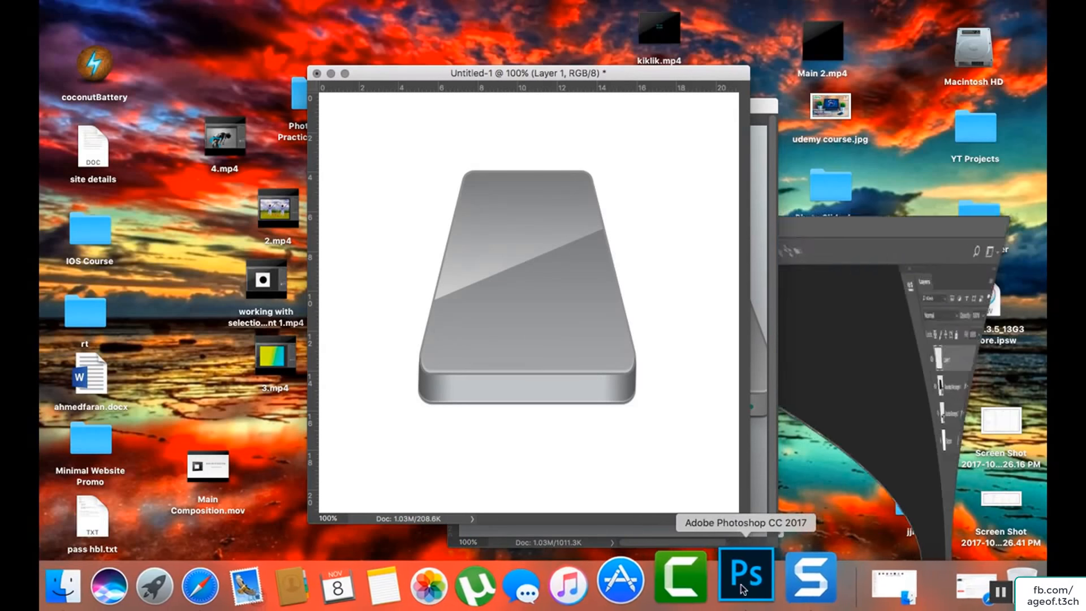
left_click_drag(480, 77, 294, 43)
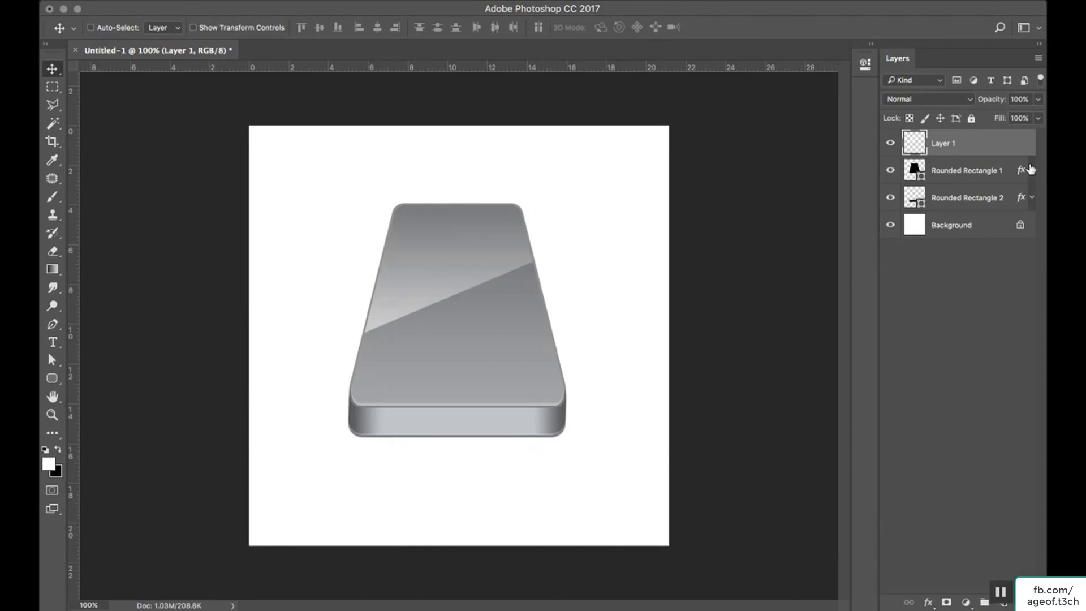
- Convert the Background into a regular layer named Layer 0 and apply a linear grey Gradient Overlay at a 90° angle
double_click(984, 235)
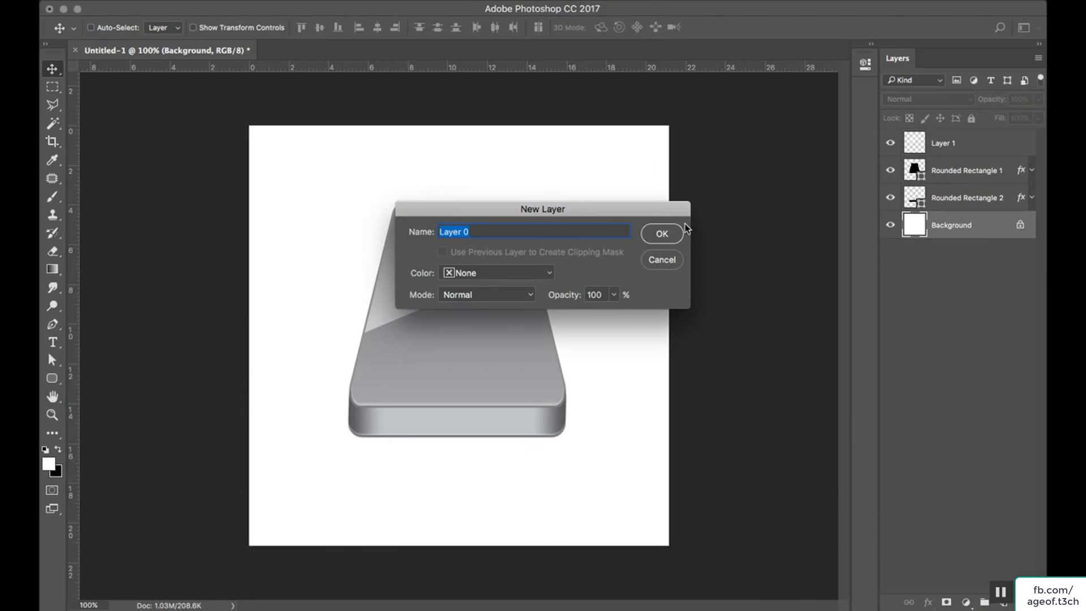
key("Return")
double_click(994, 232)
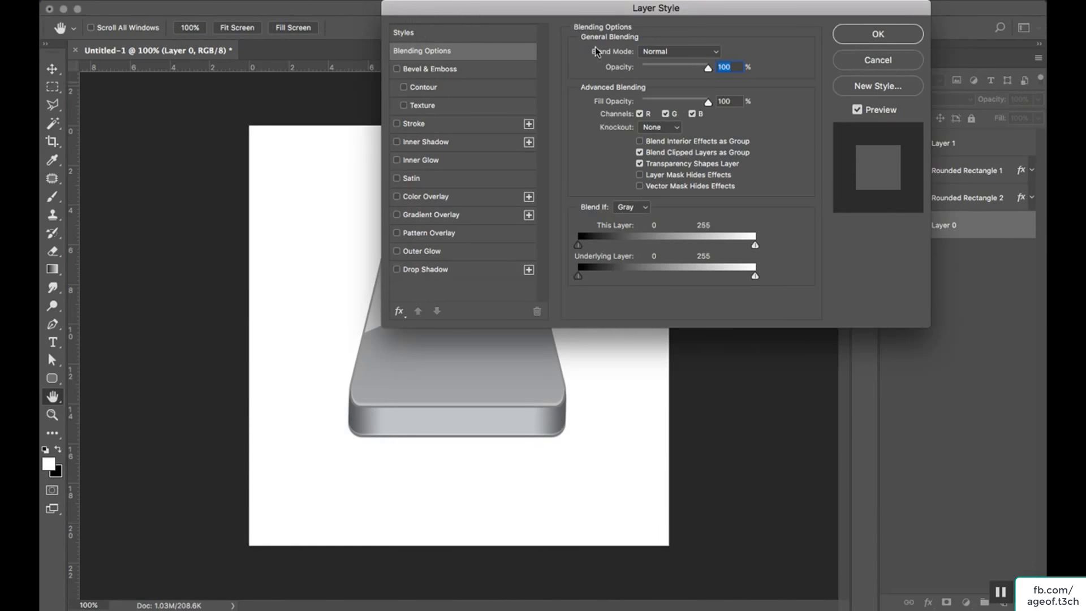
left_click_drag(583, 9, 887, 55)
left_click(743, 263)
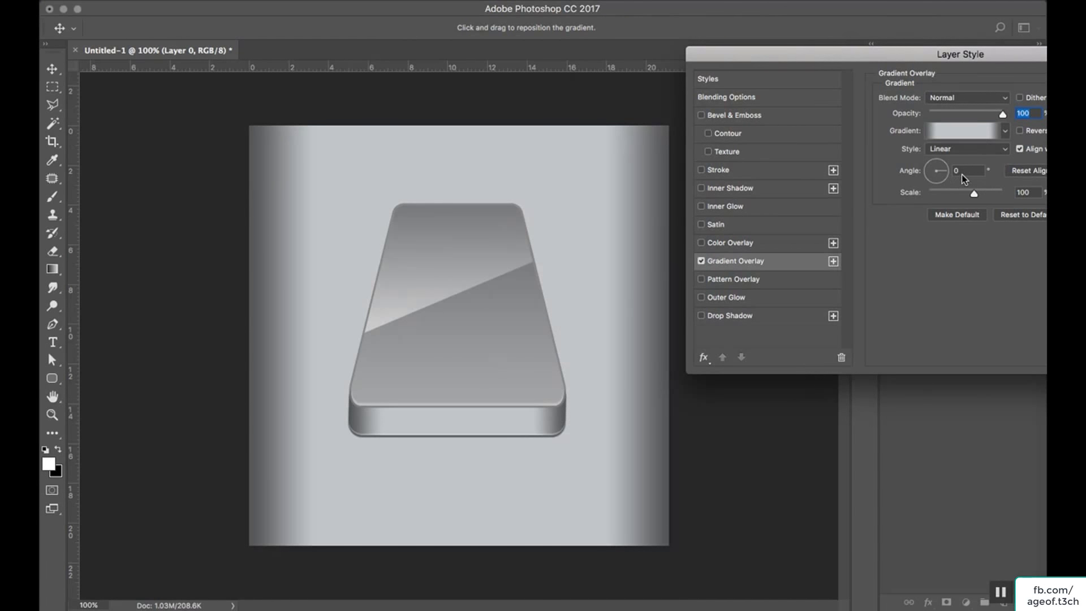
left_click(956, 171)
type("90")
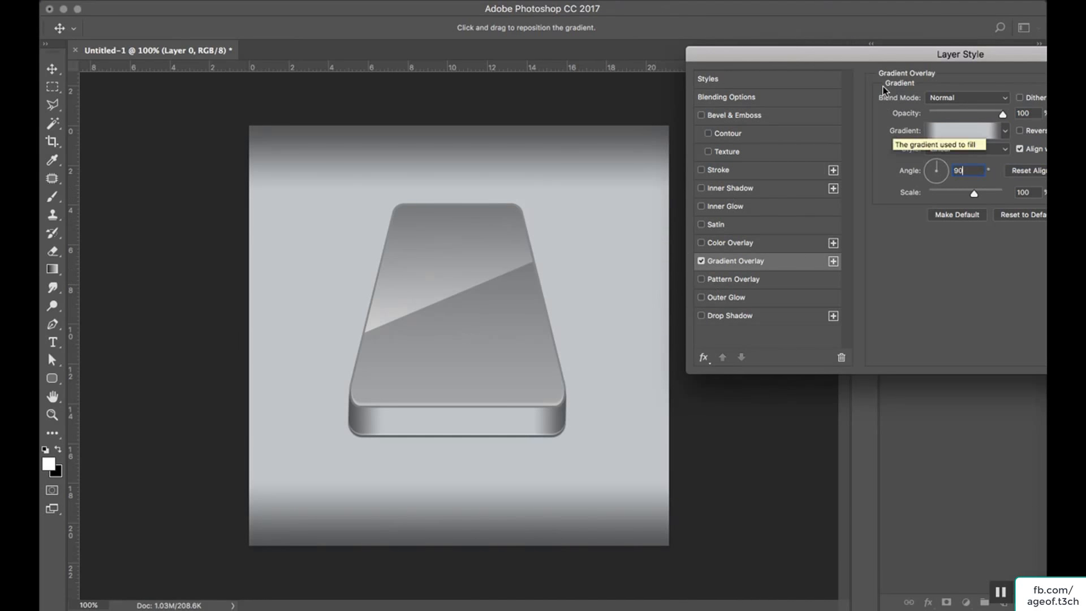
left_click_drag(946, 57, 821, 58)
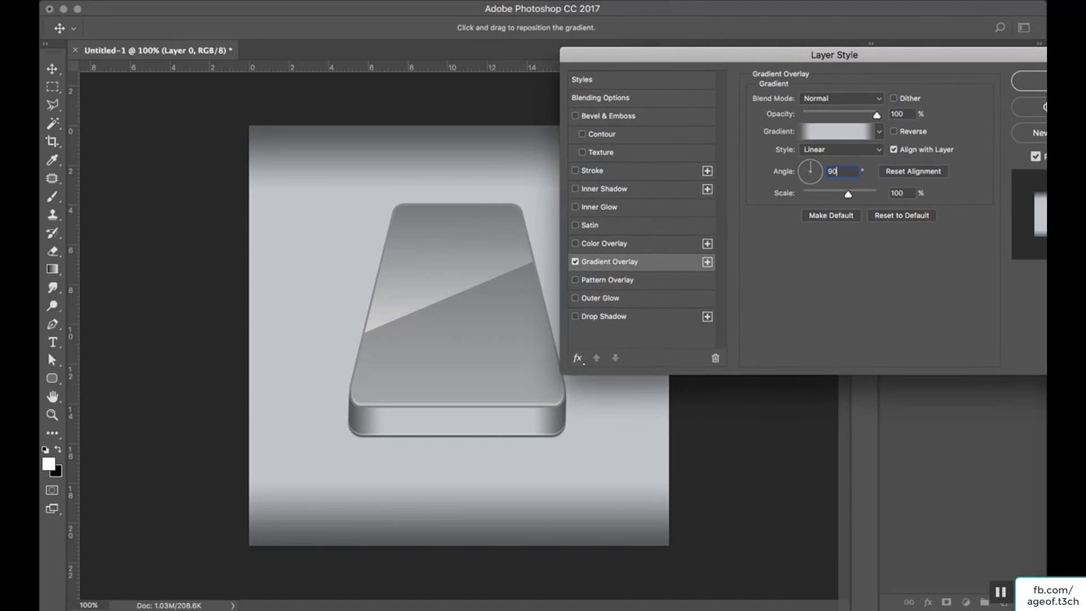
left_click(1039, 88)
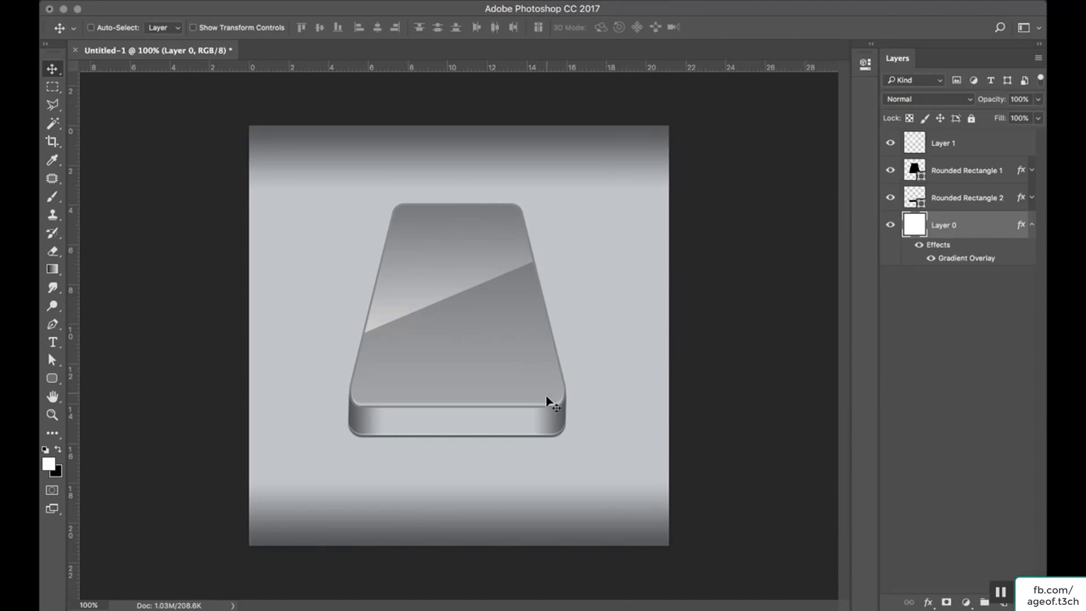
- Draw a circle about 13 px wide in the empty area right of the drive with the Ellipse tool and fill it red
left_click(53, 383)
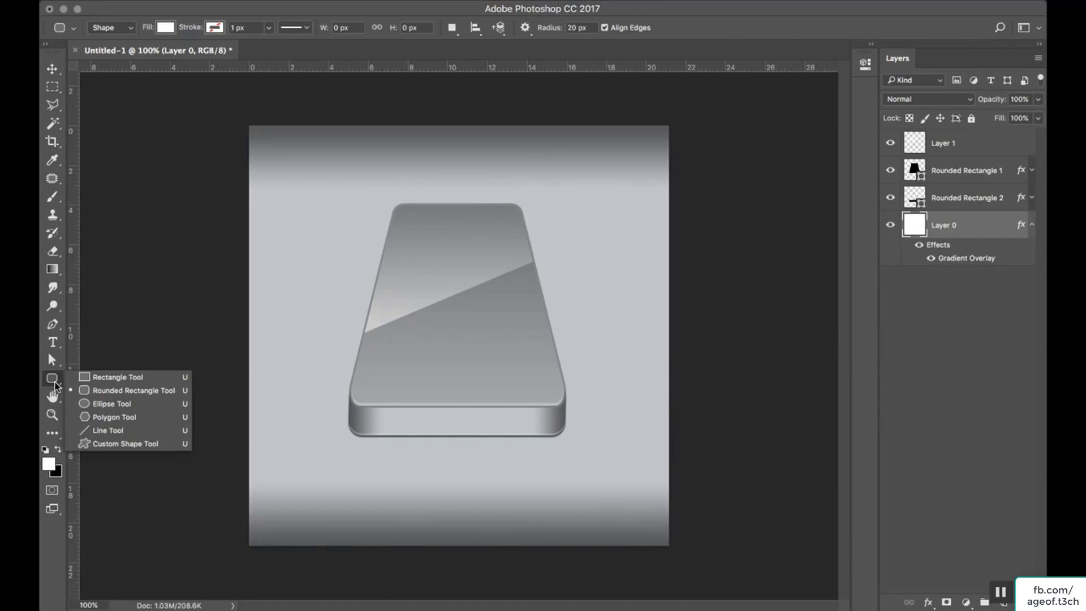
left_click(113, 405)
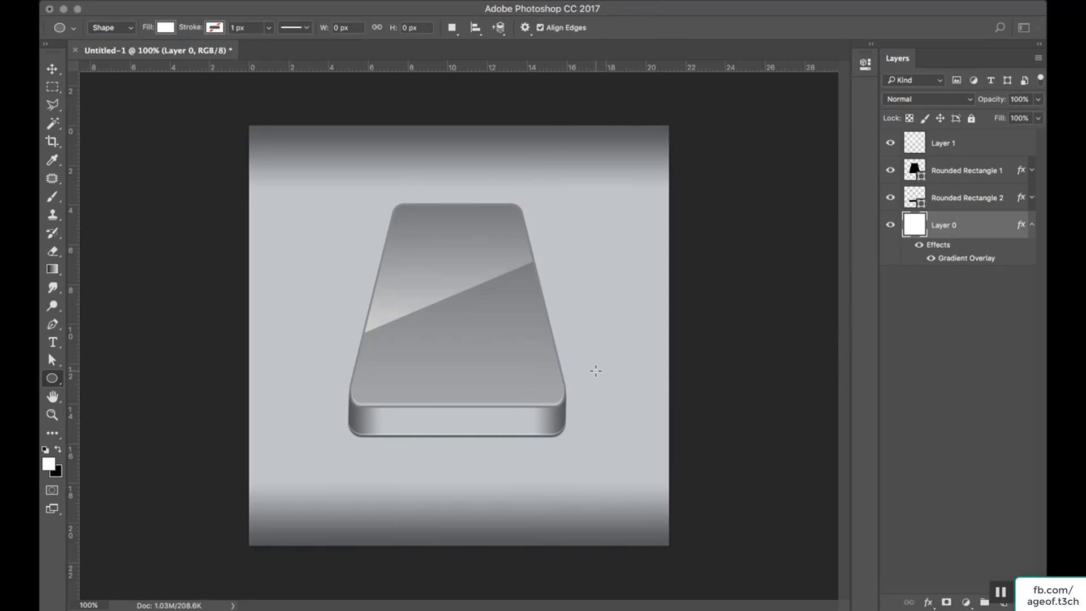
left_click_drag(596, 370, 603, 380)
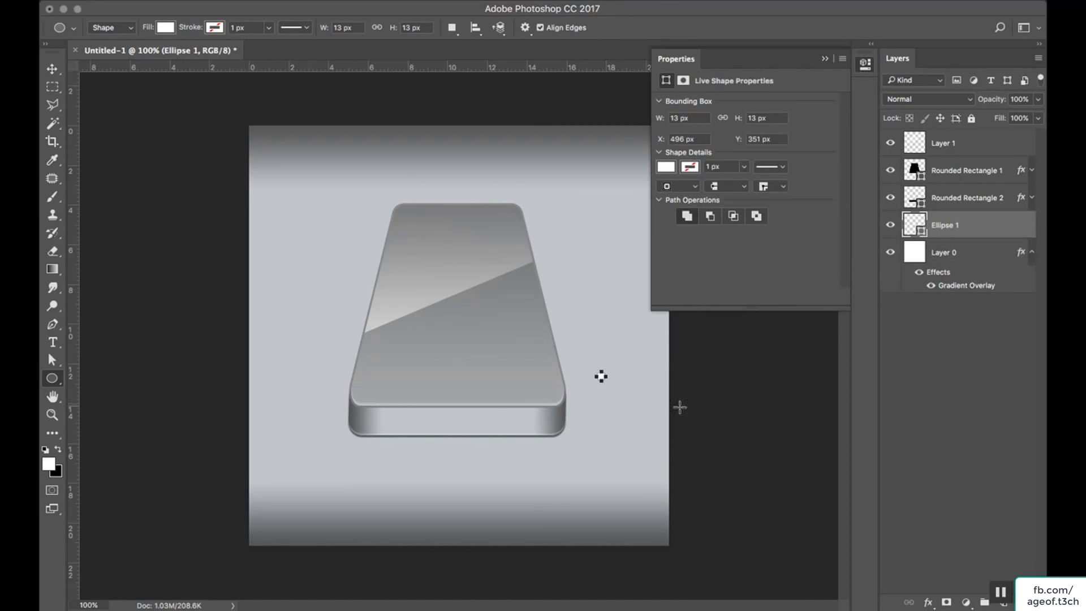
left_click(669, 182)
left_click(656, 168)
left_click(663, 167)
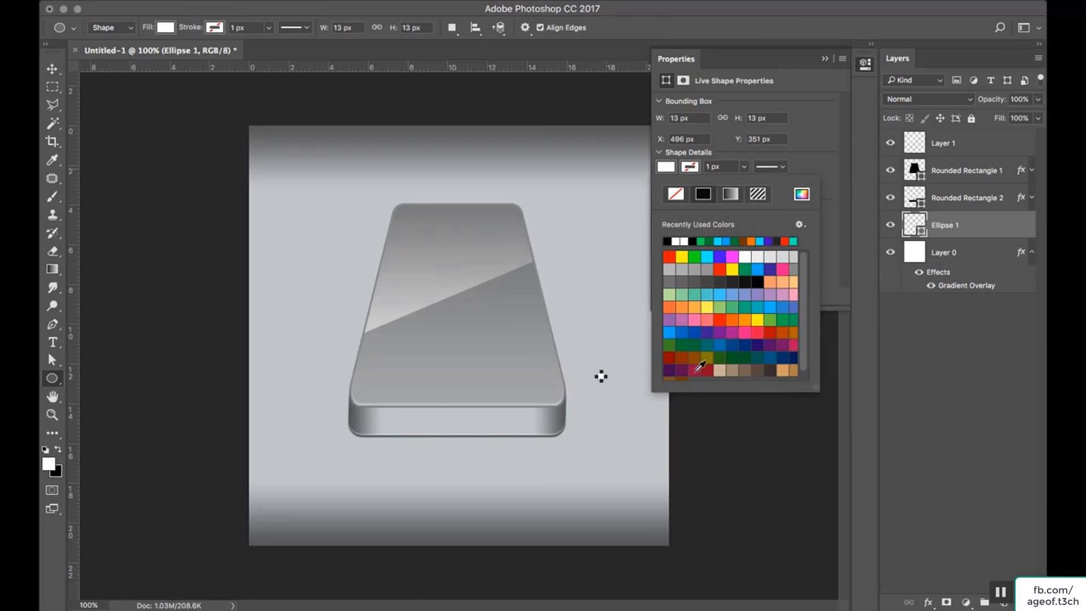
left_click(721, 268)
left_click(52, 68)
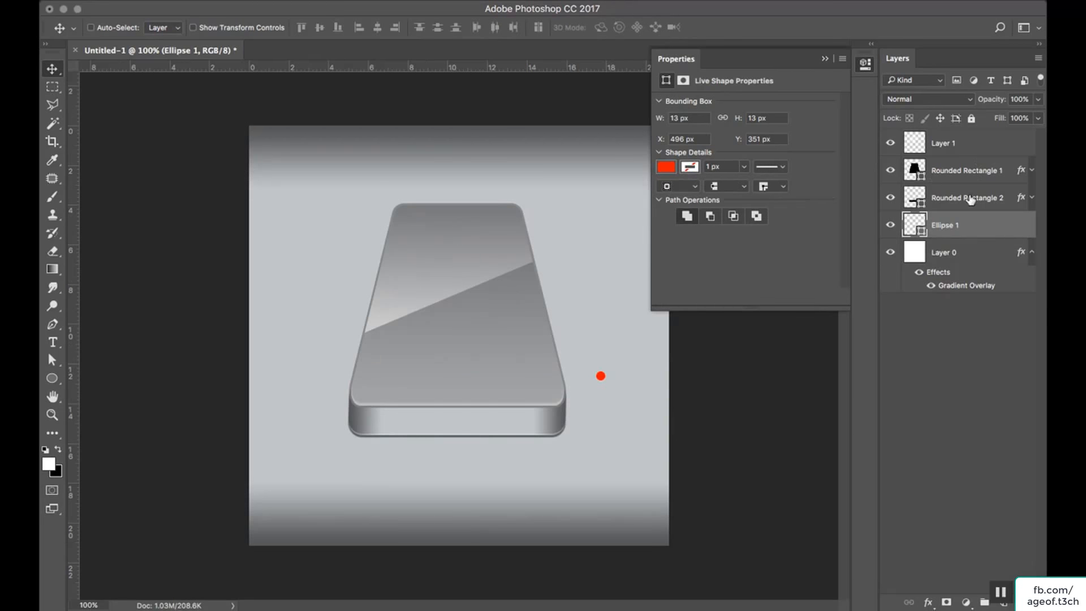
- Add an Outer Glow to the red circle and set the glow colour to yellow #e6f044
double_click(989, 229)
left_click_drag(663, 114, 1012, 77)
left_click(684, 317)
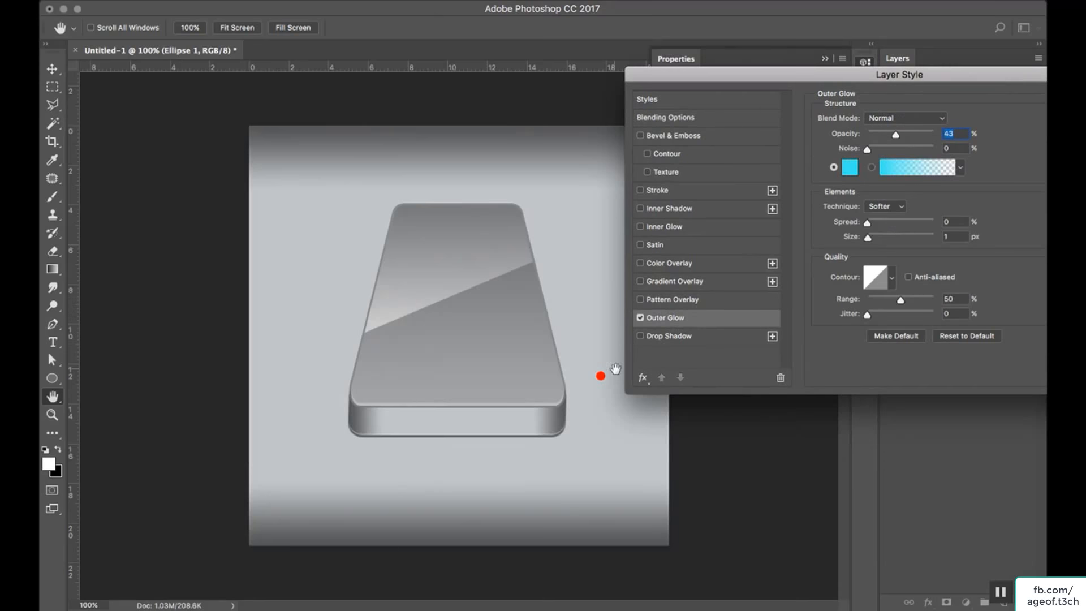
left_click(849, 167)
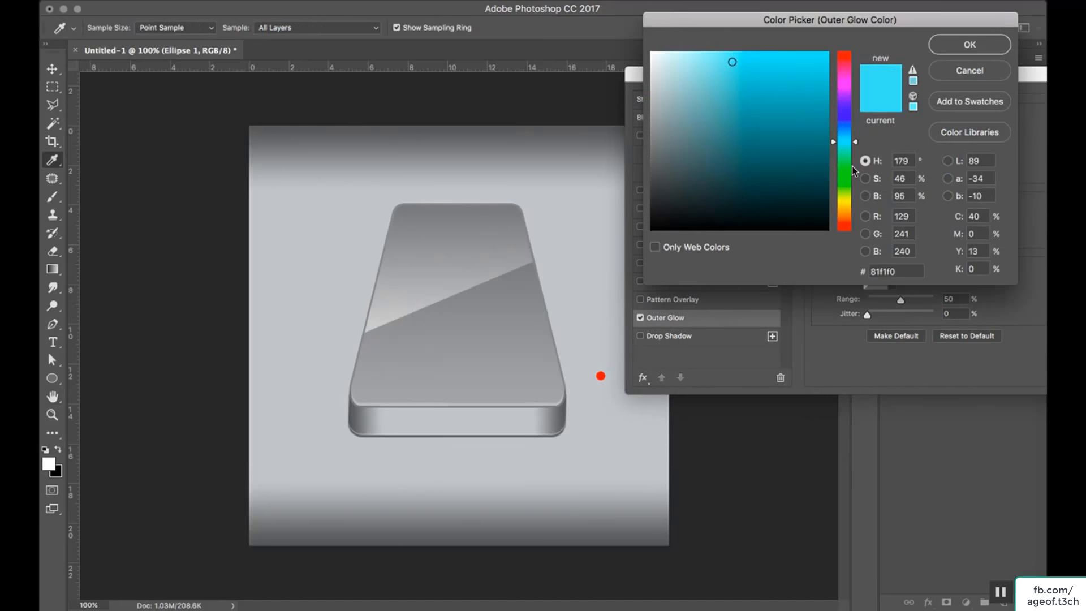
left_click(850, 199)
left_click(779, 62)
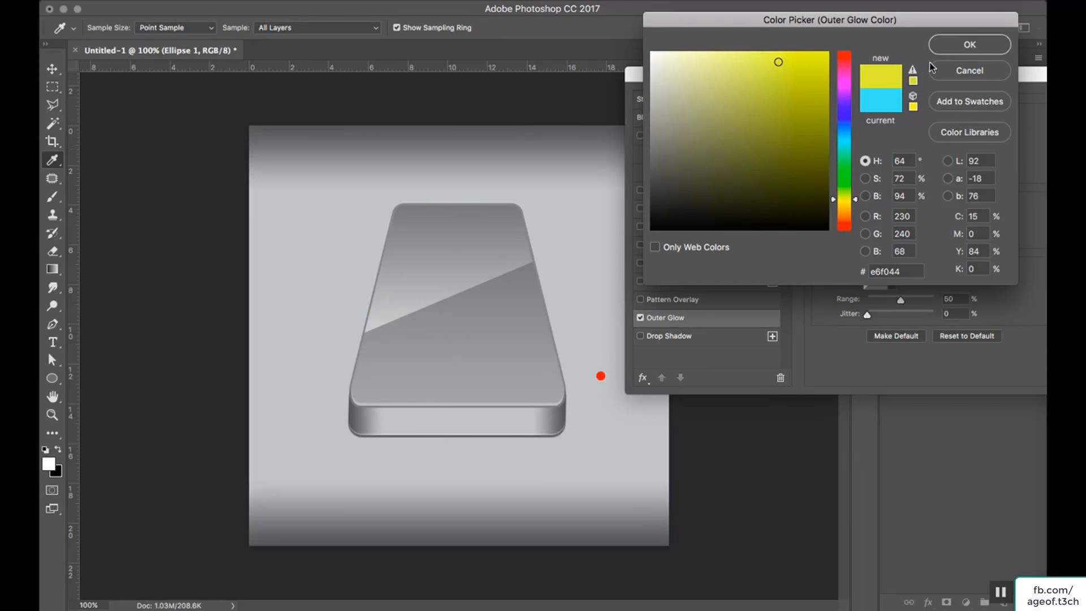
left_click(956, 49)
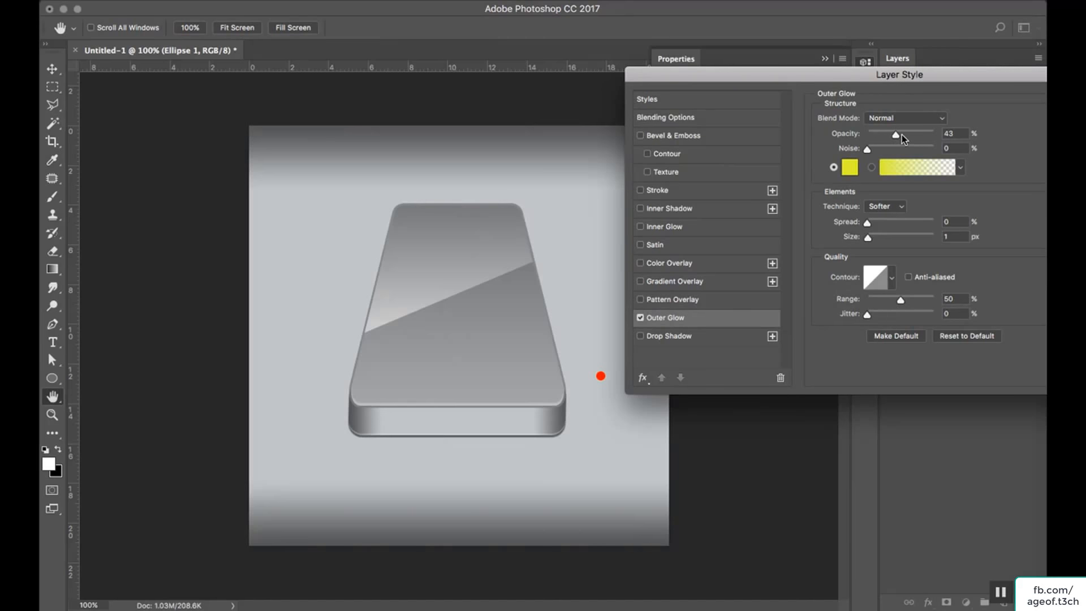
- Set the Outer Glow to 100% opacity, 2% spread and 2 px size, and apply the layer style
left_click_drag(896, 136, 945, 135)
left_click_drag(962, 225, 940, 224)
type("2")
left_click_drag(975, 78, 859, 66)
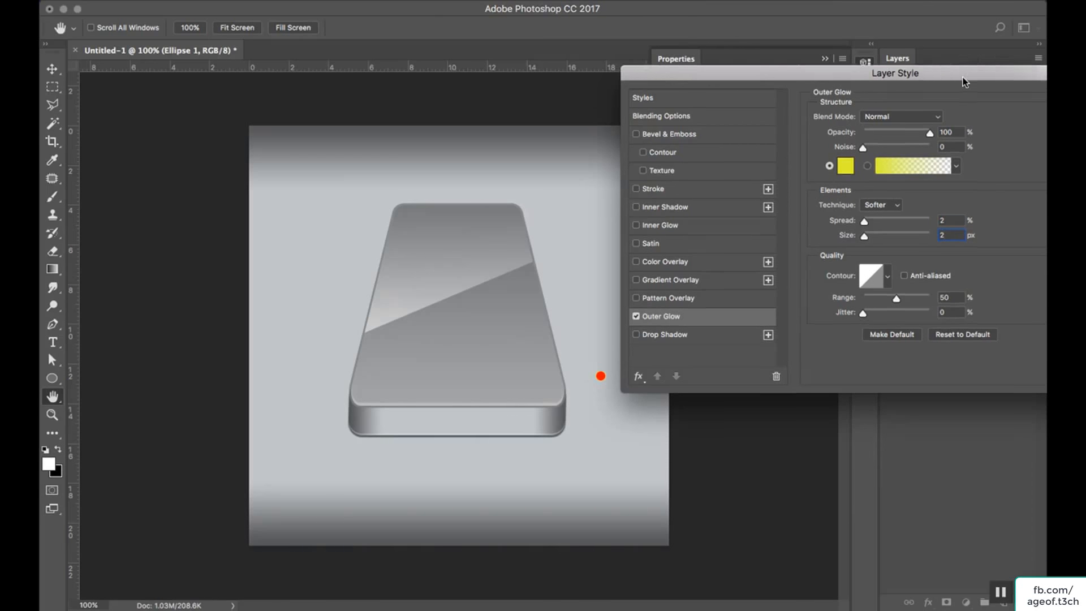
left_click(987, 87)
- Move the red circle onto the right end of the front bar and place its layer above all others
key("v")
left_click_drag(598, 373, 543, 422)
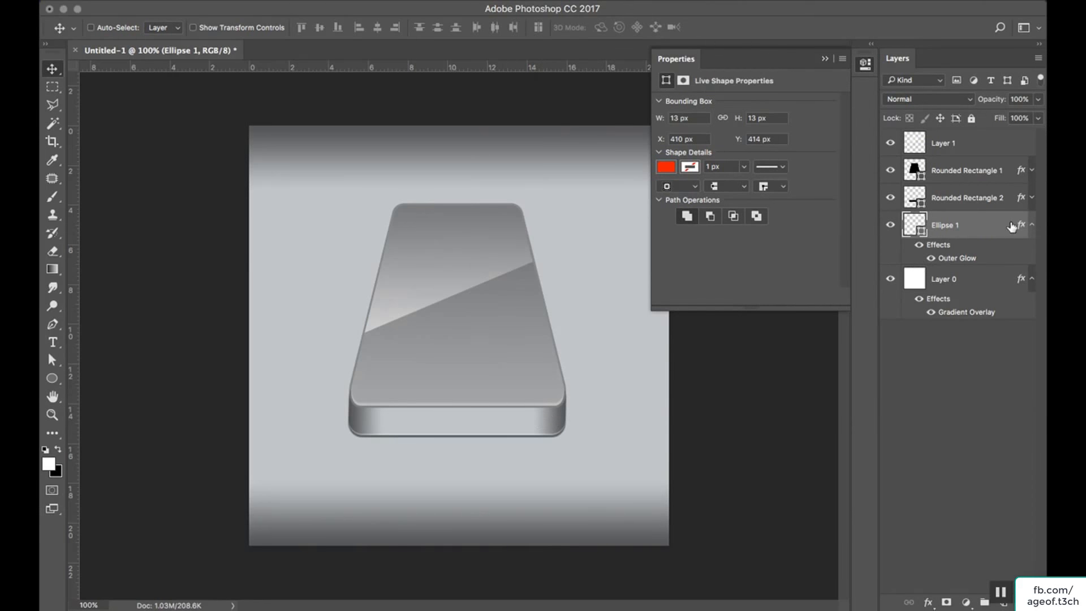
left_click_drag(1011, 227, 994, 130)
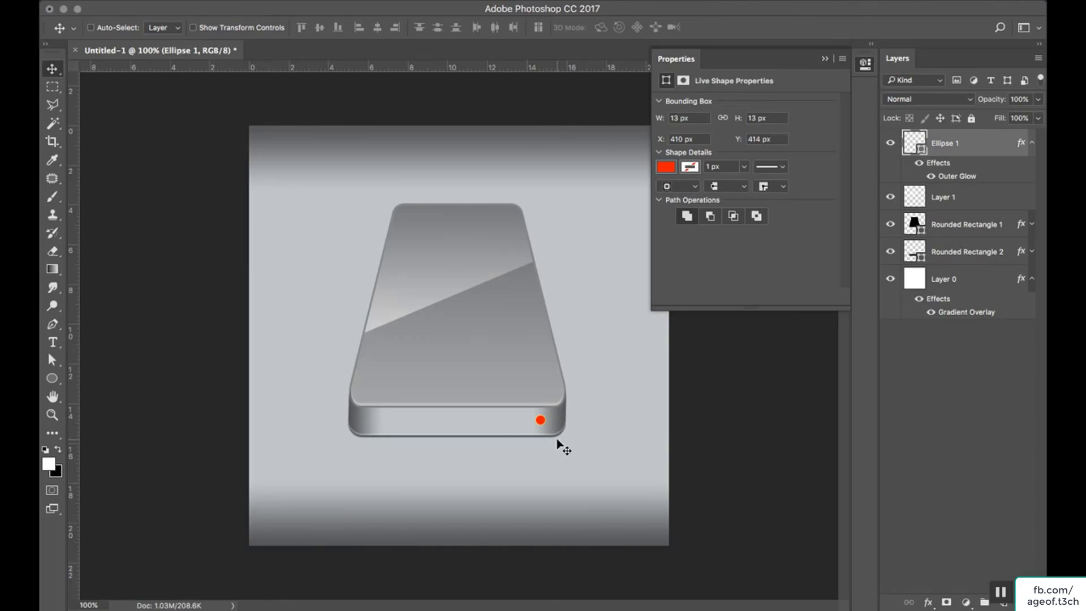
- Nudge the red circle 2 px left and 2 px down, and lower its layer opacity to 66%
key("Left")
key("Down")
left_click(1035, 100)
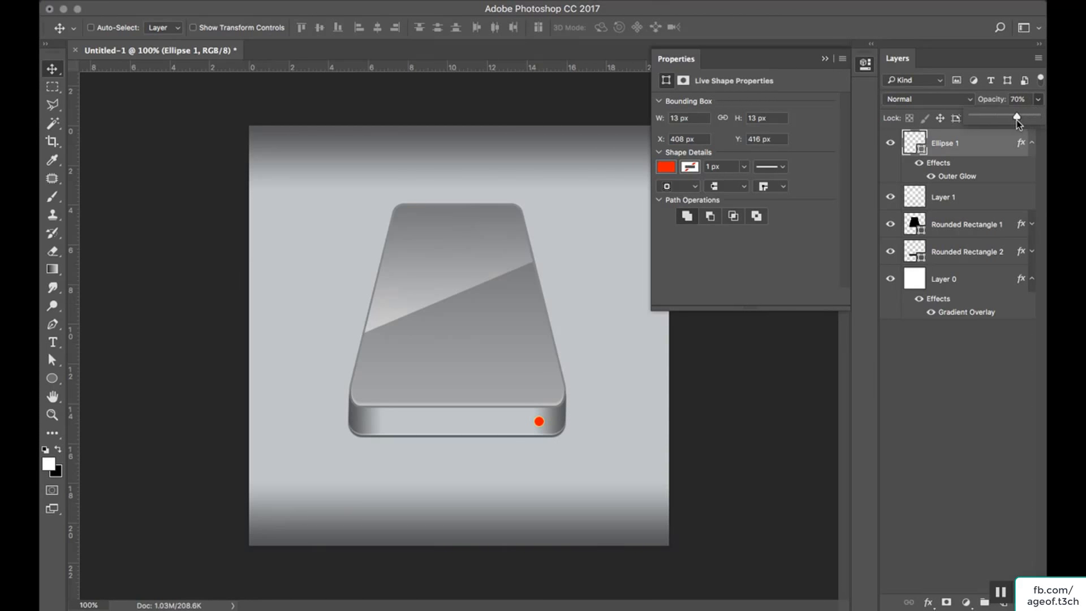
left_click(826, 58)
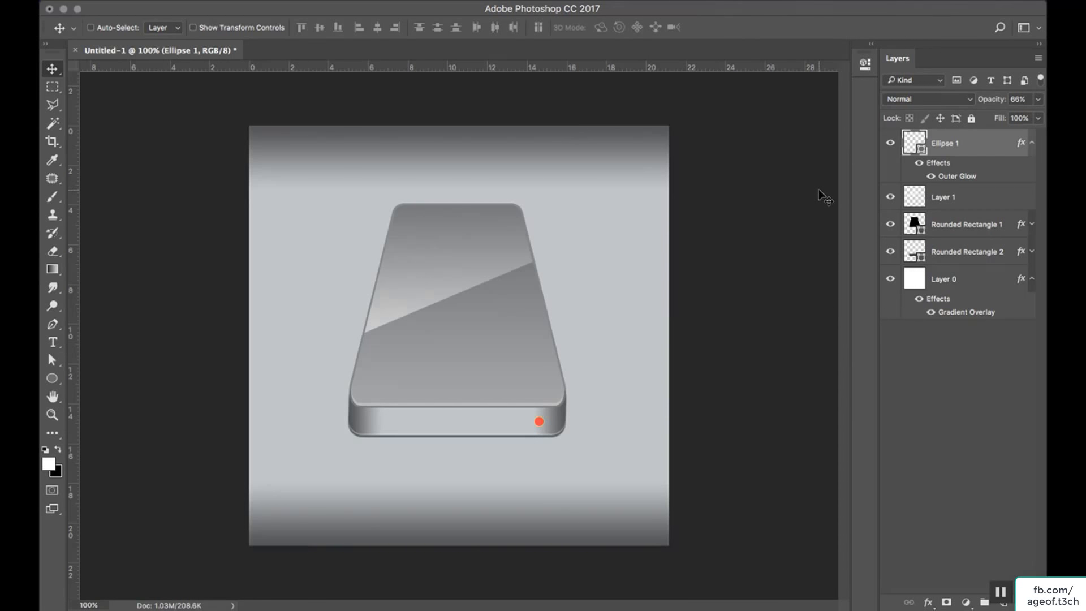
- Lower the opacity of the reflection on Layer 1 to about 71%
left_click(996, 195)
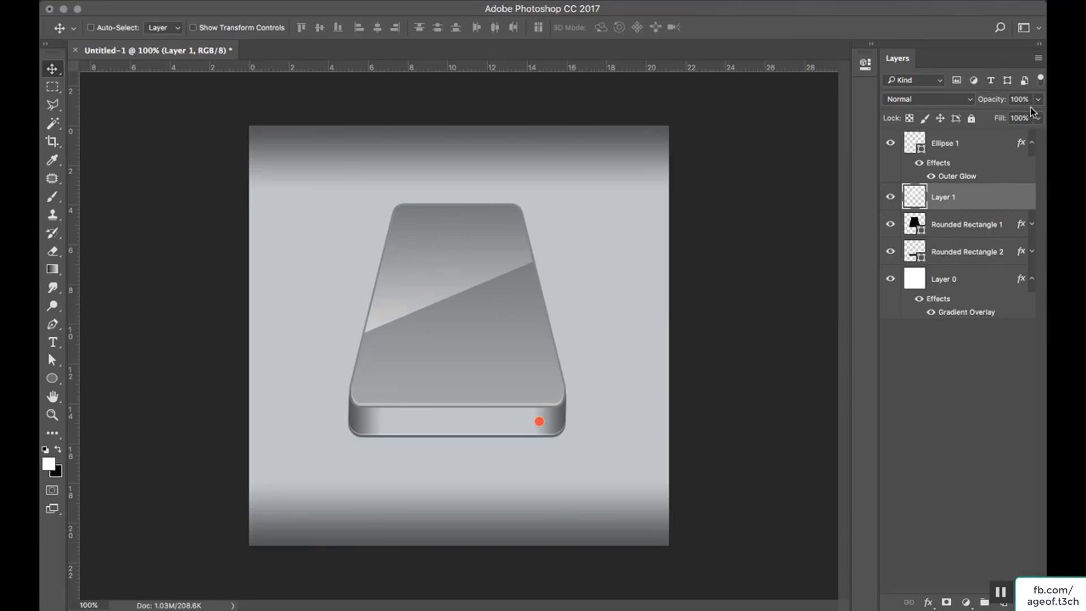
left_click(1037, 100)
left_click_drag(1035, 113, 1018, 117)
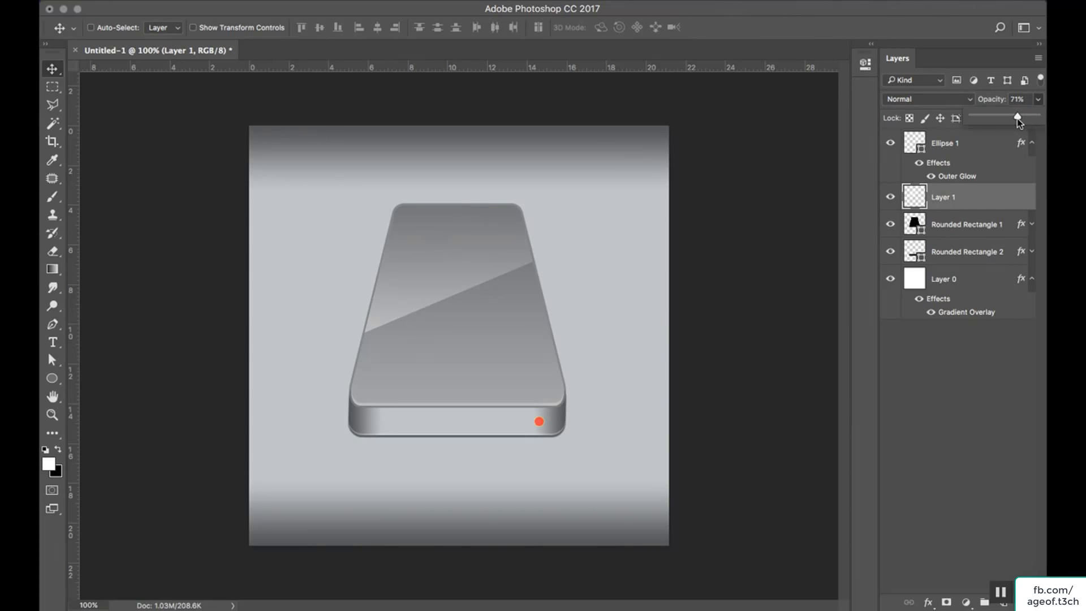